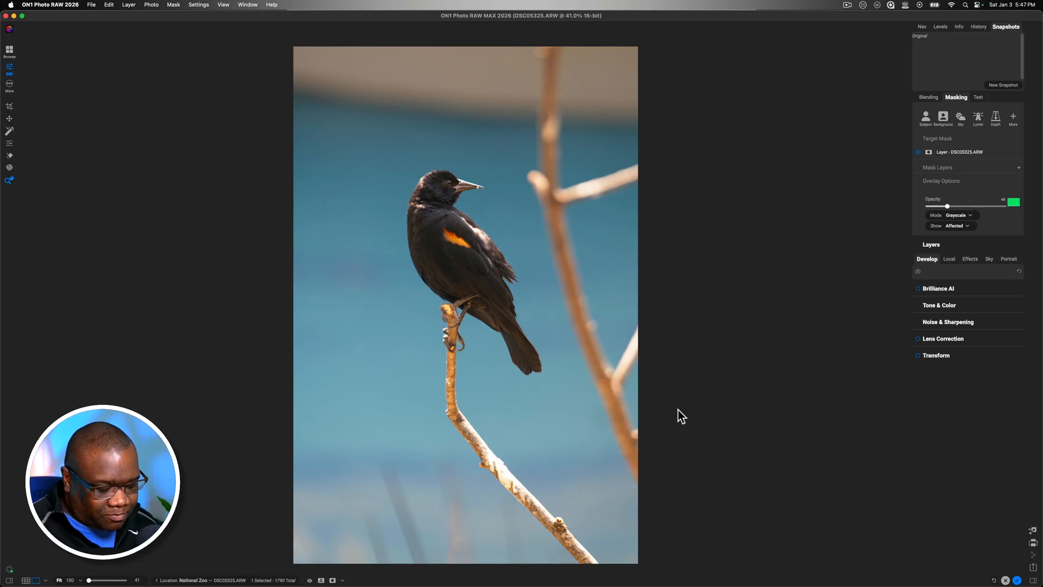
# Start a crop with the Freeform aspect and trim the photo's upper and lower areas around the bird
pyautogui.press('c')
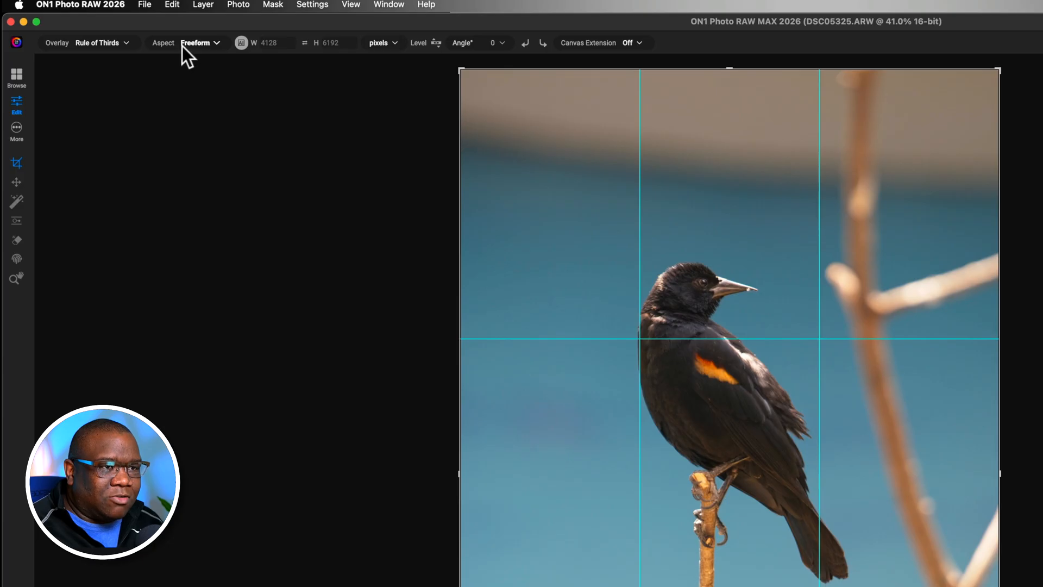
pyautogui.click(205, 43)
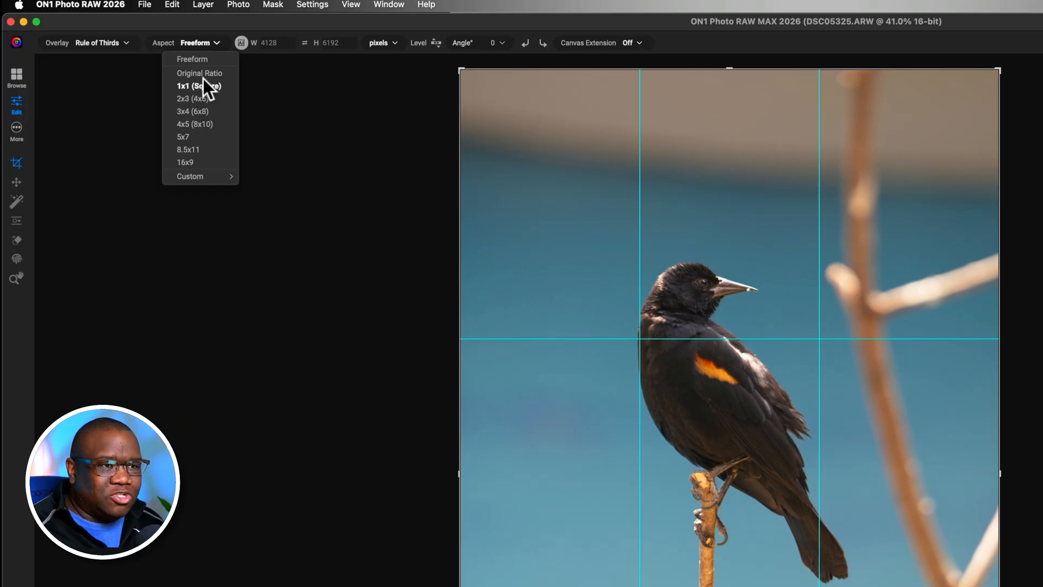
pyautogui.click(203, 59)
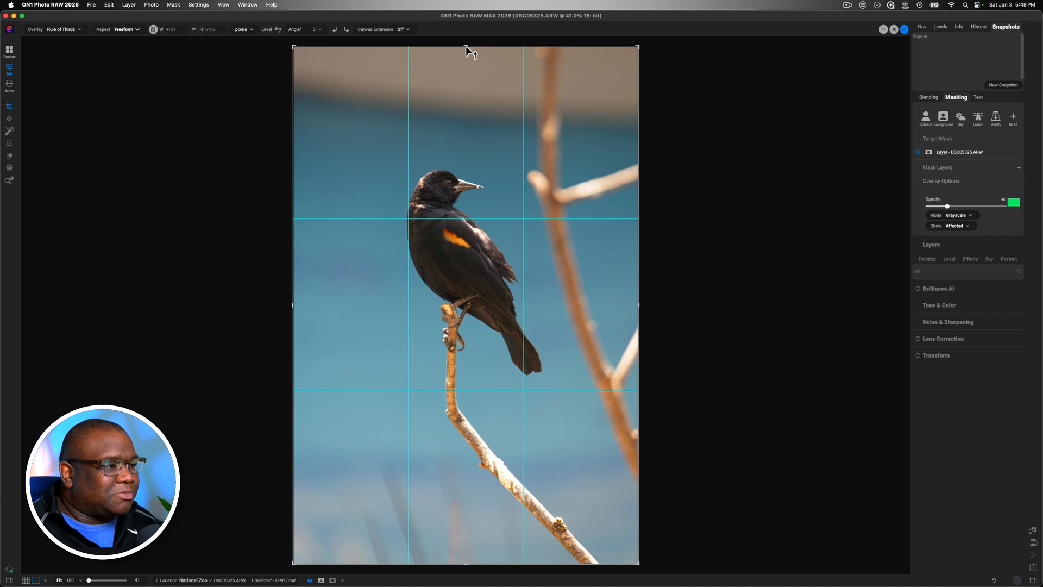
pyautogui.moveTo(465, 47); pyautogui.dragTo(464, 93)
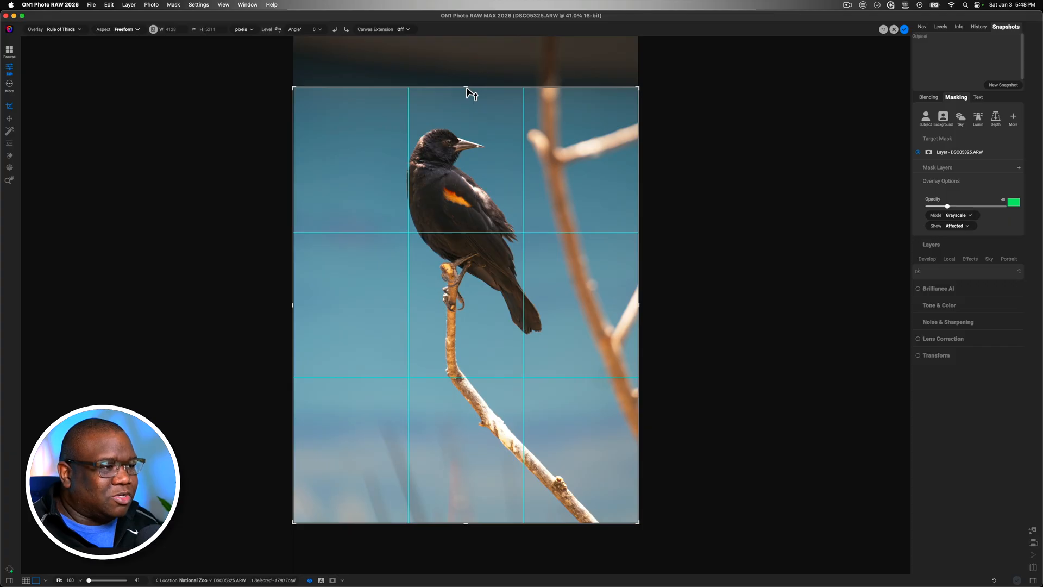
pyautogui.click(466, 87)
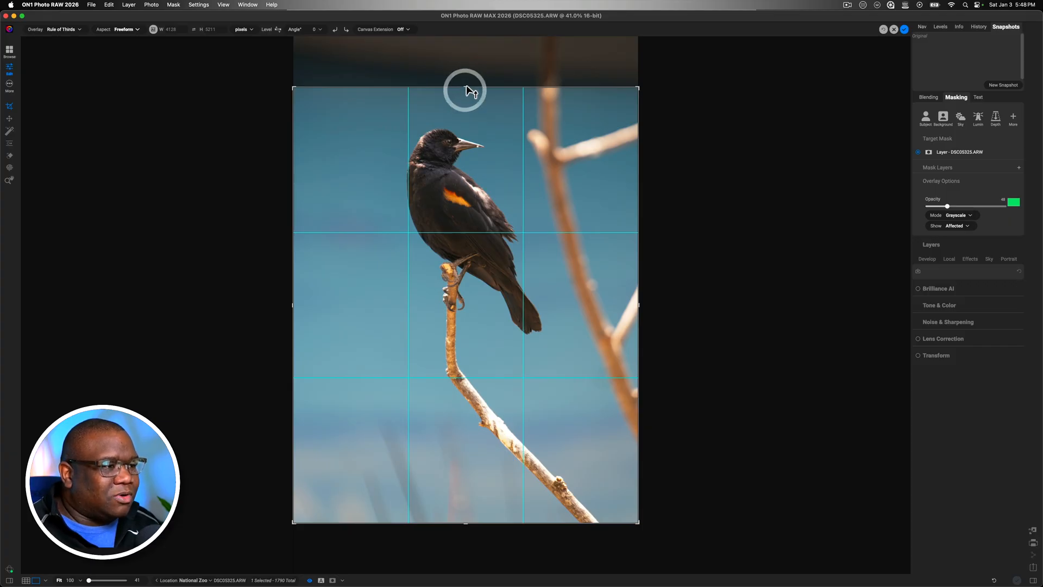
pyautogui.moveTo(465, 90); pyautogui.dragTo(463, 92)
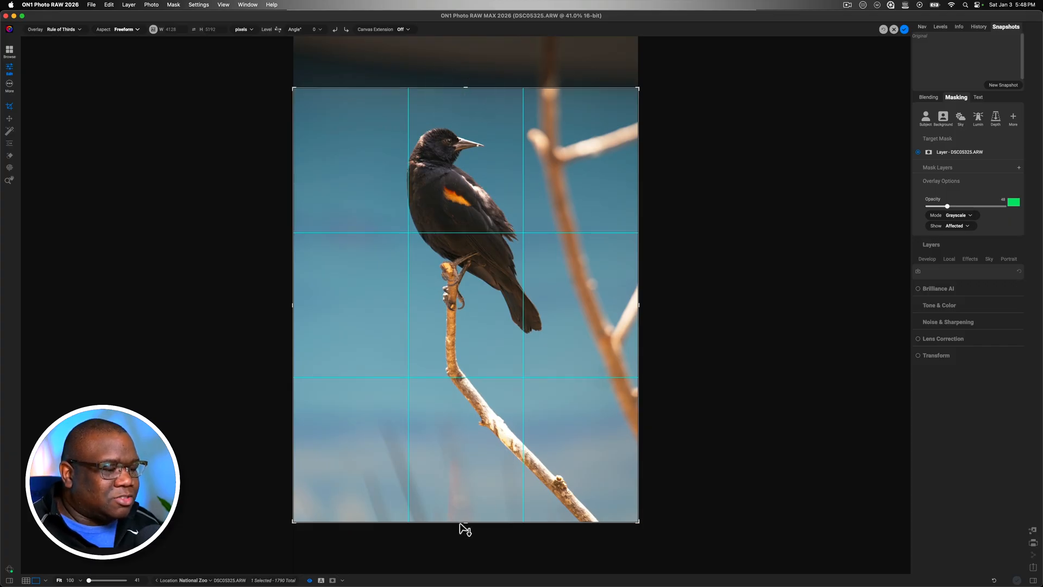
pyautogui.moveTo(462, 525); pyautogui.dragTo(462, 460)
pyautogui.click(460, 456)
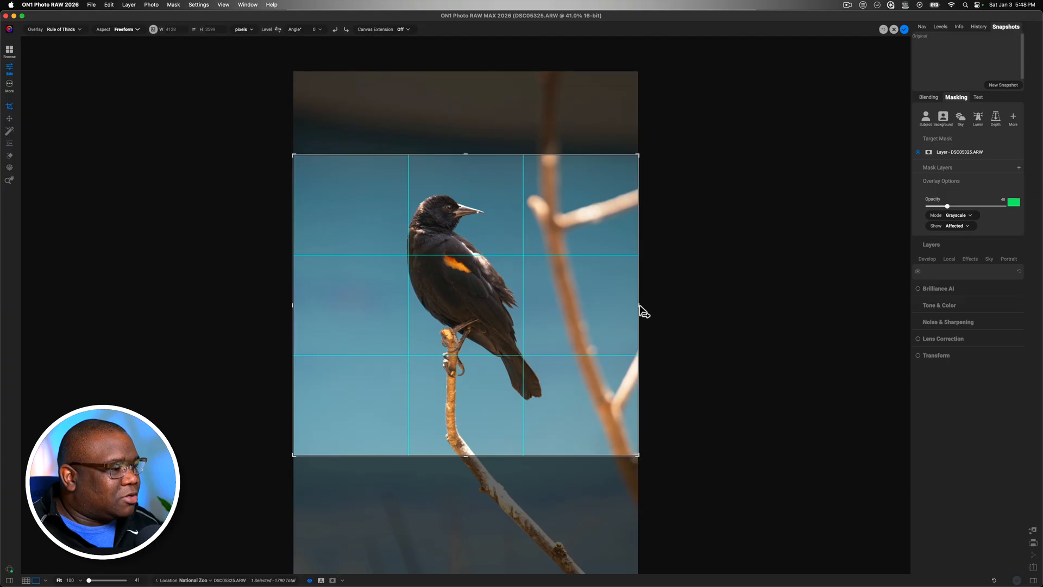
# Trim both sides of the crop to about 2740 by 3600 pixels, shift the photo slightly within it and apply the crop
pyautogui.moveTo(640, 307); pyautogui.dragTo(594, 303)
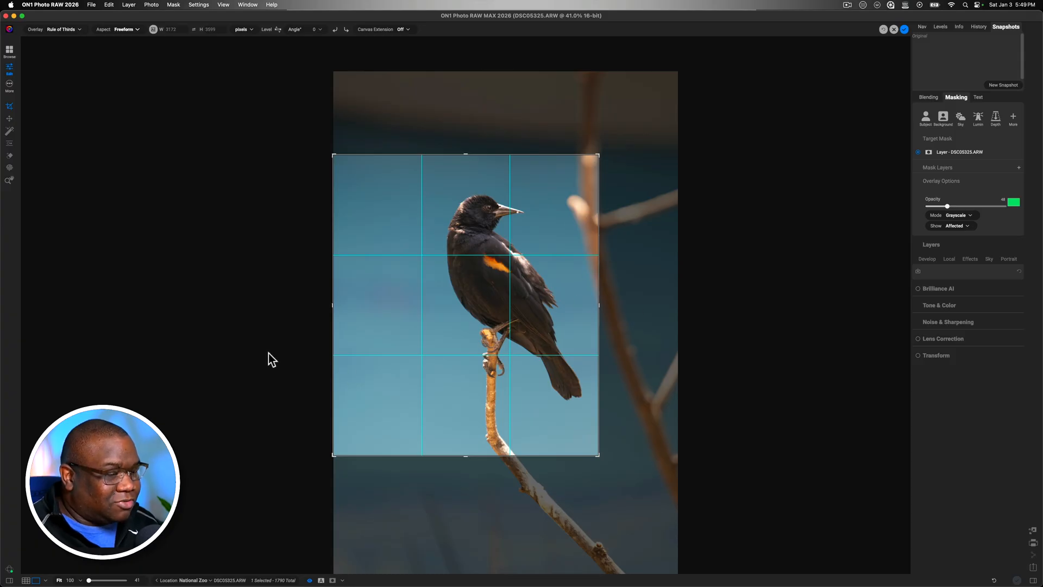
pyautogui.moveTo(332, 305); pyautogui.dragTo(351, 309)
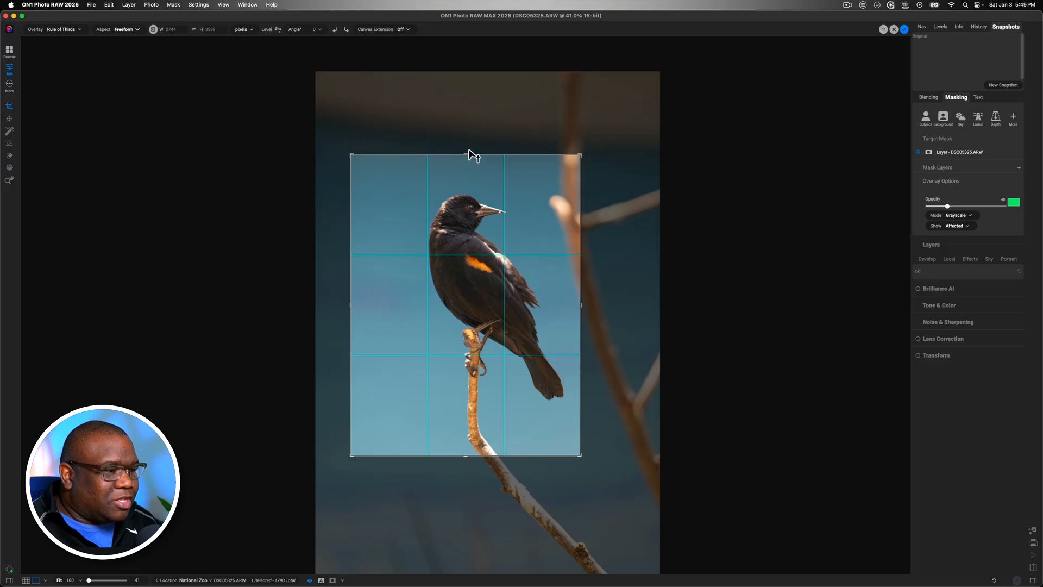
pyautogui.moveTo(481, 240); pyautogui.dragTo(480, 241)
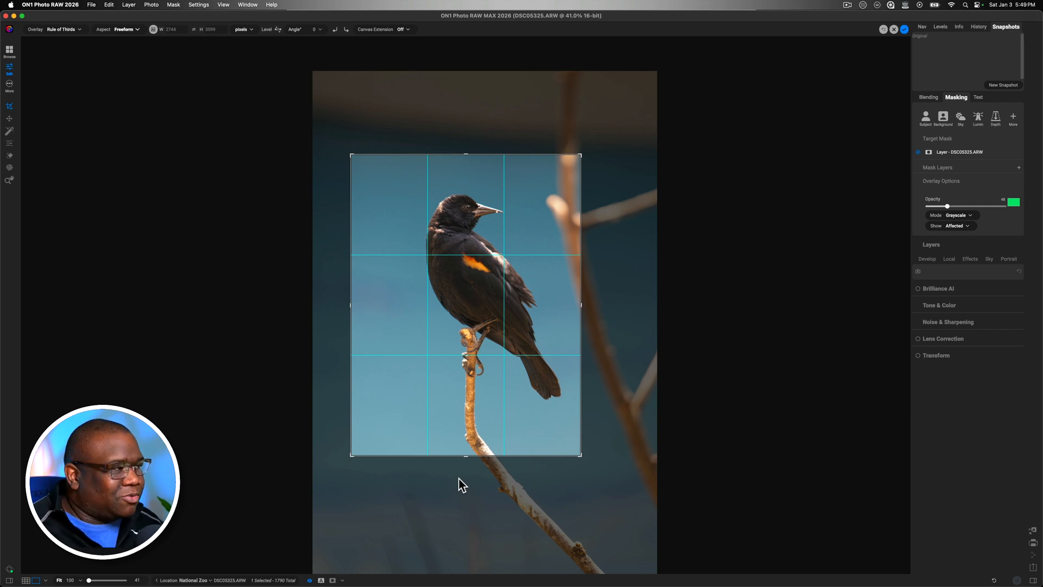
pyautogui.click(905, 29)
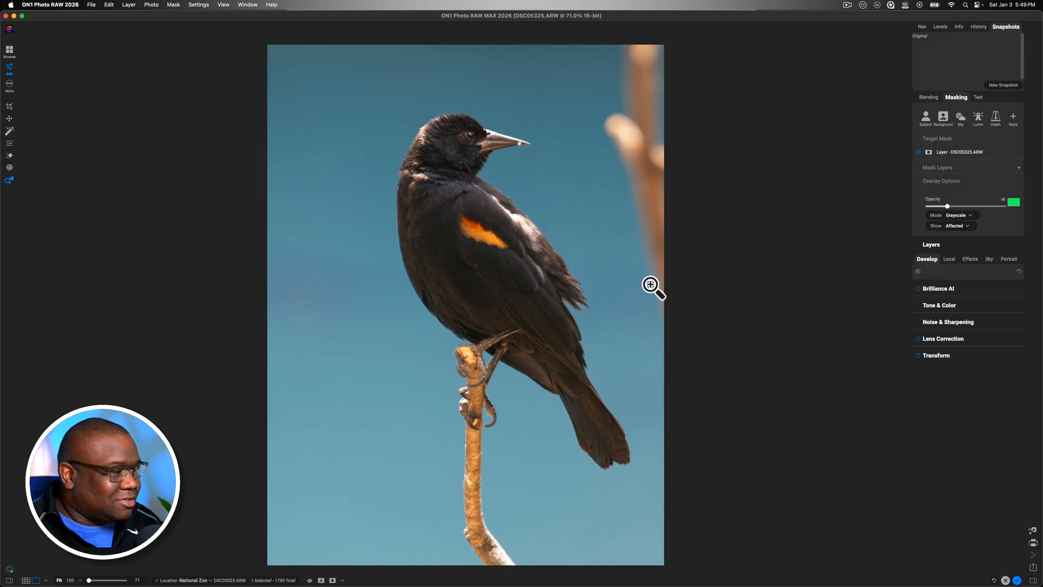
# Change the Tone & Color camera profile to Sony ILCE-6700 Camera VV.dcp
pyautogui.click(943, 305)
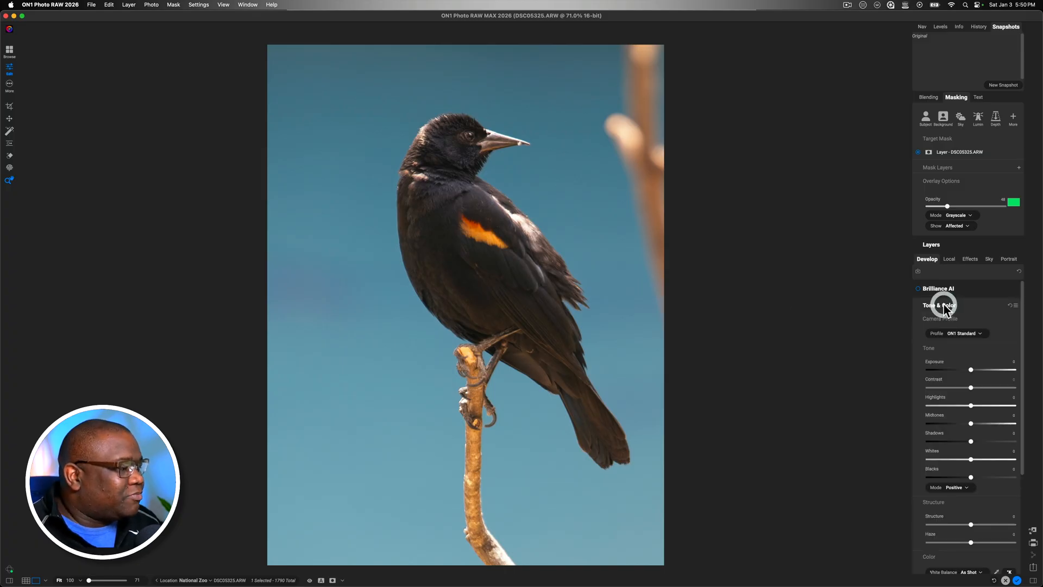
pyautogui.scroll(-1, 978, 293)
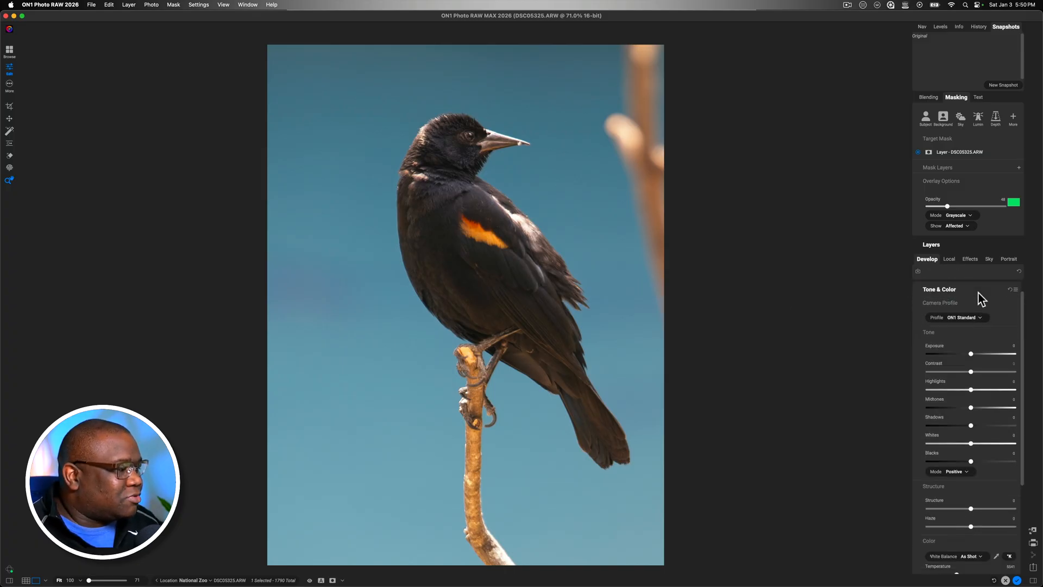
pyautogui.click(967, 328)
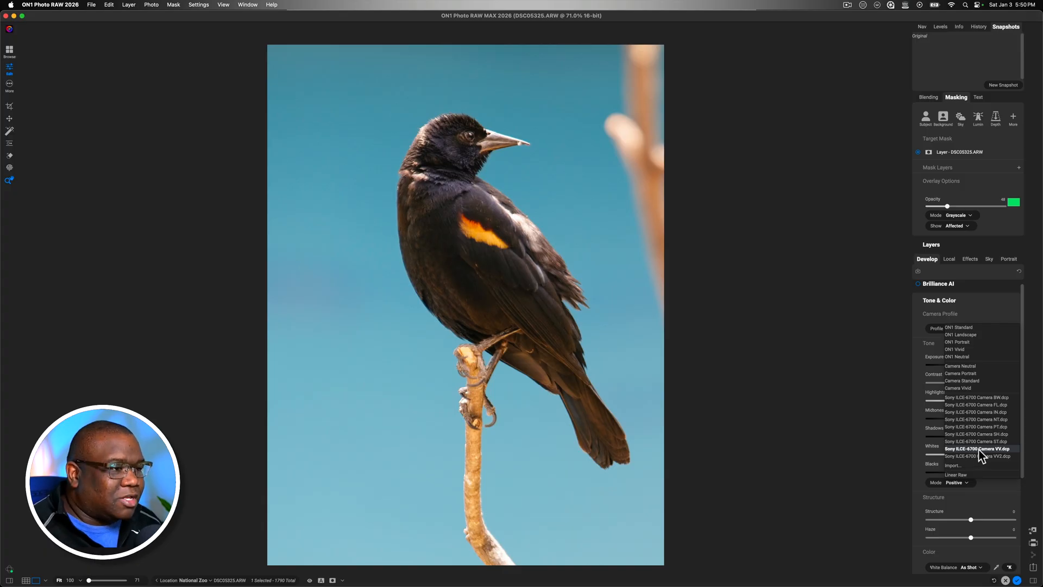
pyautogui.click(979, 448)
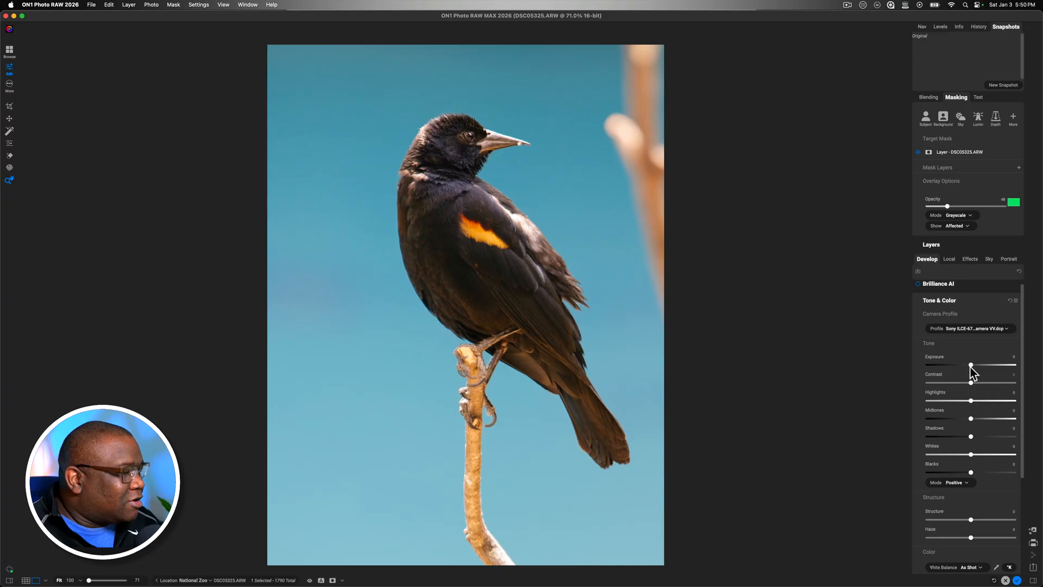
# Set exposure to -0.2, contrast to 13, highlights to 4, midtones to 7, shadows to 8 and blacks to -8, comparing with the unedited photo
pyautogui.moveTo(970, 365); pyautogui.dragTo(973, 407)
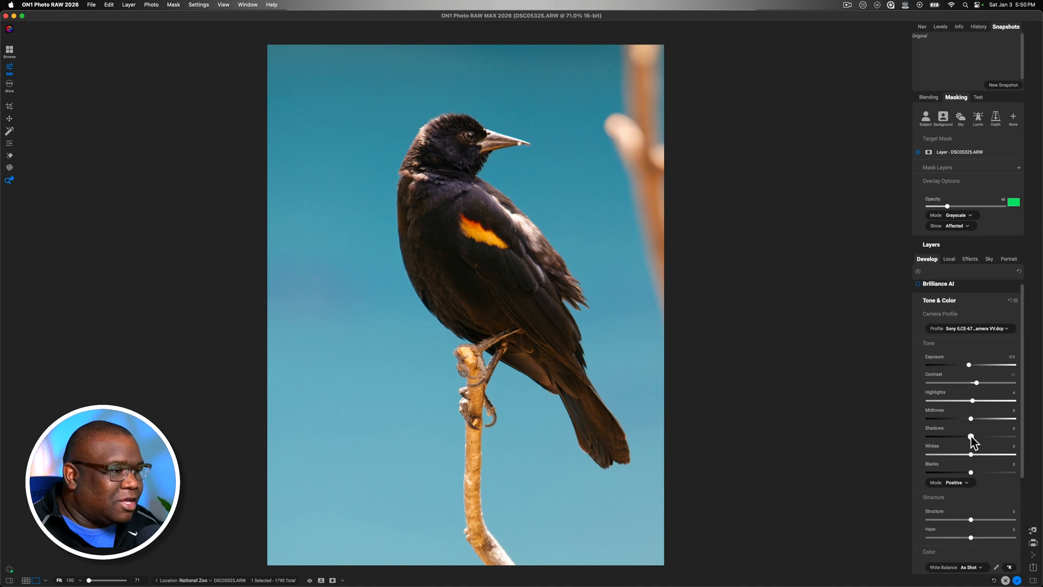
pyautogui.moveTo(971, 437); pyautogui.dragTo(973, 437)
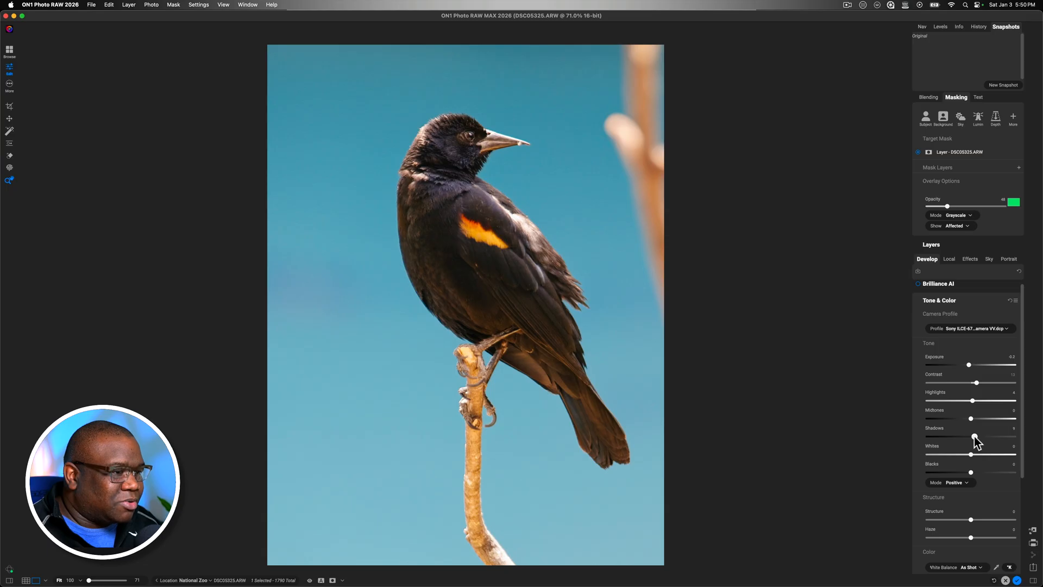
pyautogui.moveTo(974, 436)
pyautogui.mouseDown()
pyautogui.moveTo(964, 437)
pyautogui.moveTo(973, 437)
pyautogui.moveTo(973, 419)
pyautogui.mouseUp()
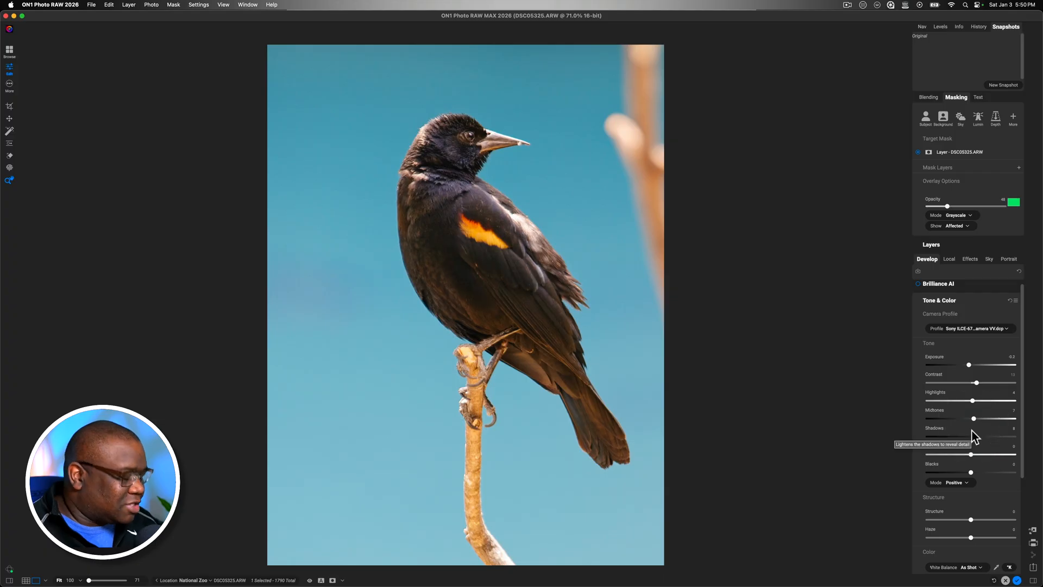
pyautogui.press('p')
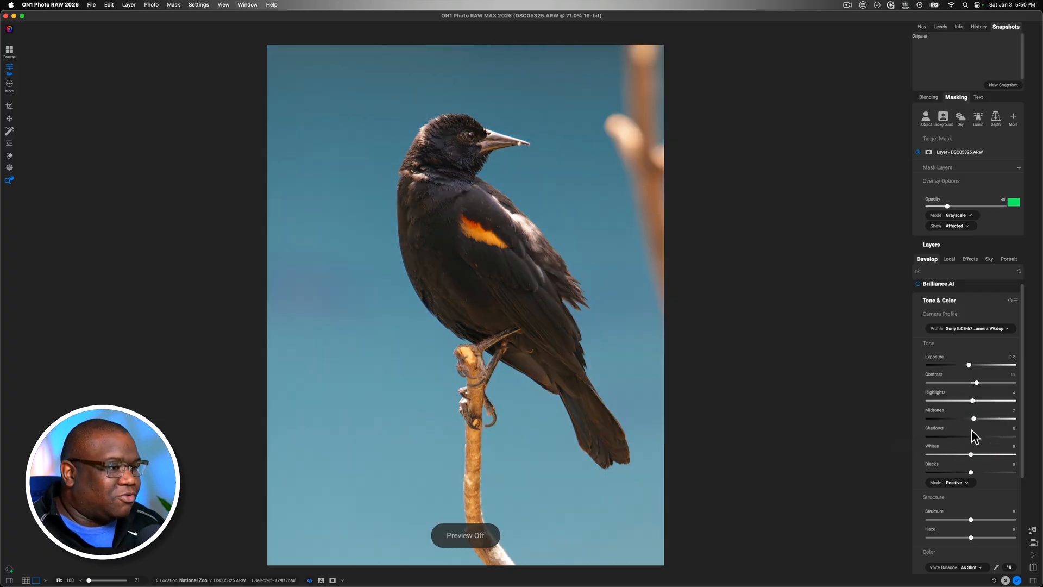
pyautogui.press('p')
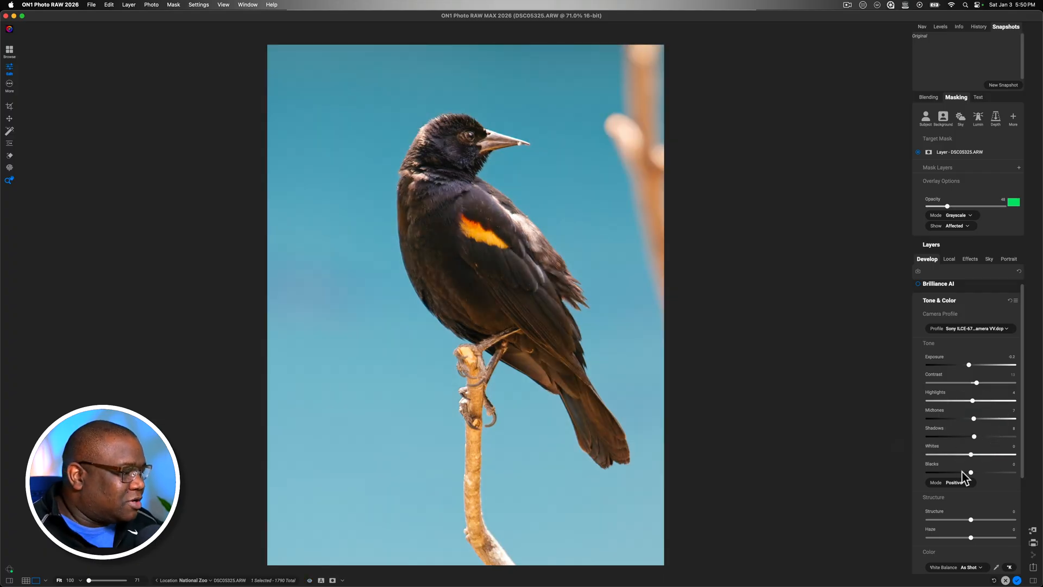
pyautogui.moveTo(971, 472); pyautogui.dragTo(967, 472)
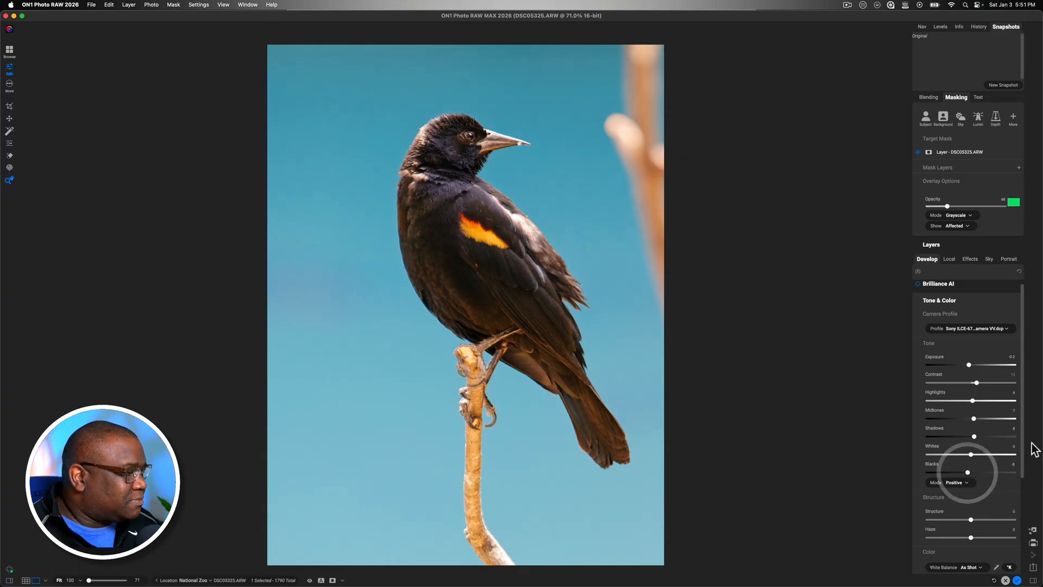
# Increase the photo's structure to 21 and reduce haze to -7
pyautogui.moveTo(1024, 433); pyautogui.dragTo(1031, 496)
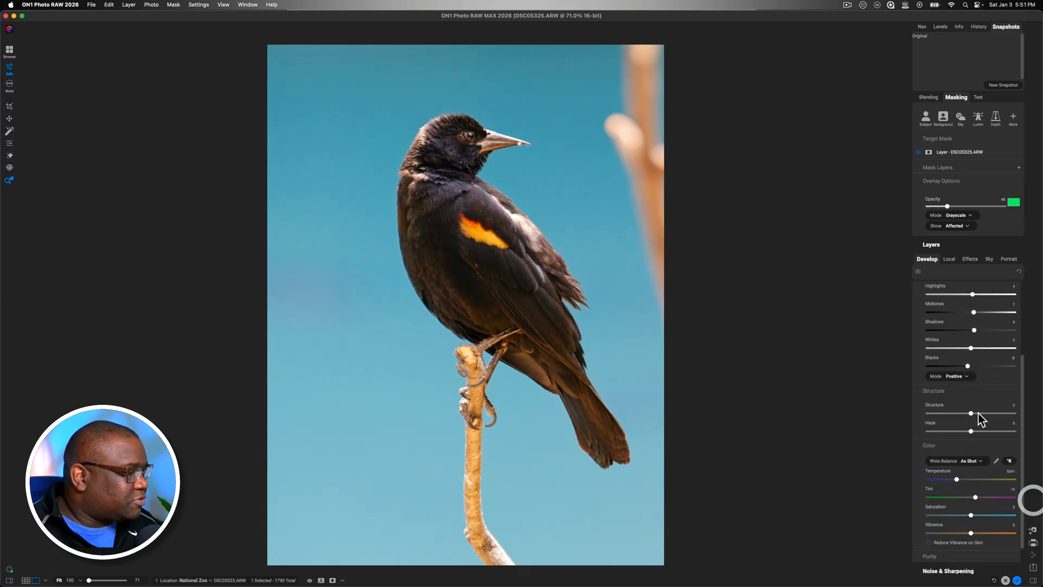
pyautogui.moveTo(974, 413); pyautogui.dragTo(975, 413)
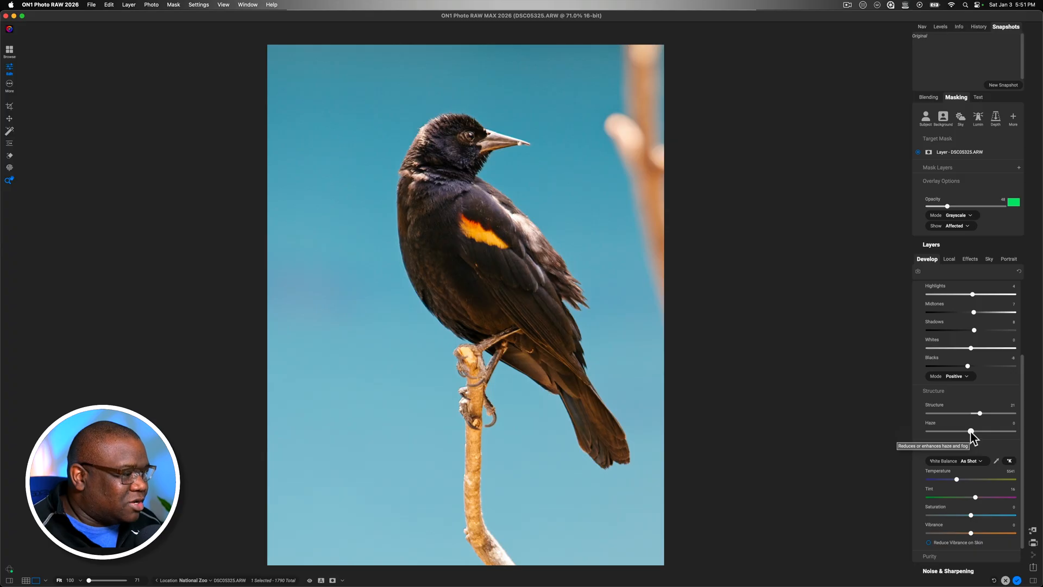
pyautogui.moveTo(971, 431)
pyautogui.mouseDown()
pyautogui.moveTo(947, 431)
pyautogui.moveTo(970, 432)
pyautogui.mouseUp()
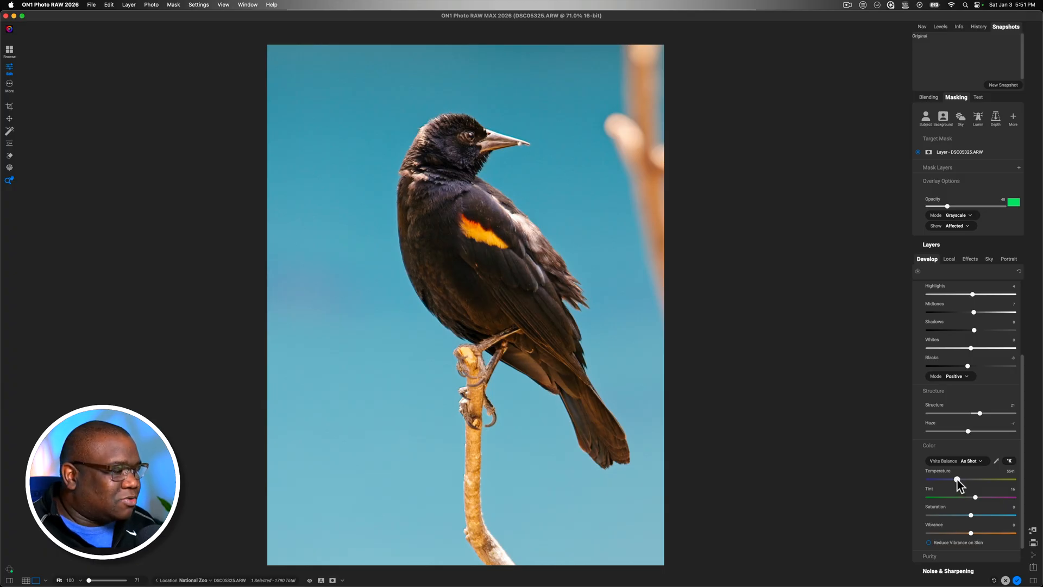
# Cool the temperature to about 4690, raise vibrance to about 15 and saturation to 21, and compare the result with the unedited photo
pyautogui.moveTo(957, 479); pyautogui.dragTo(950, 479)
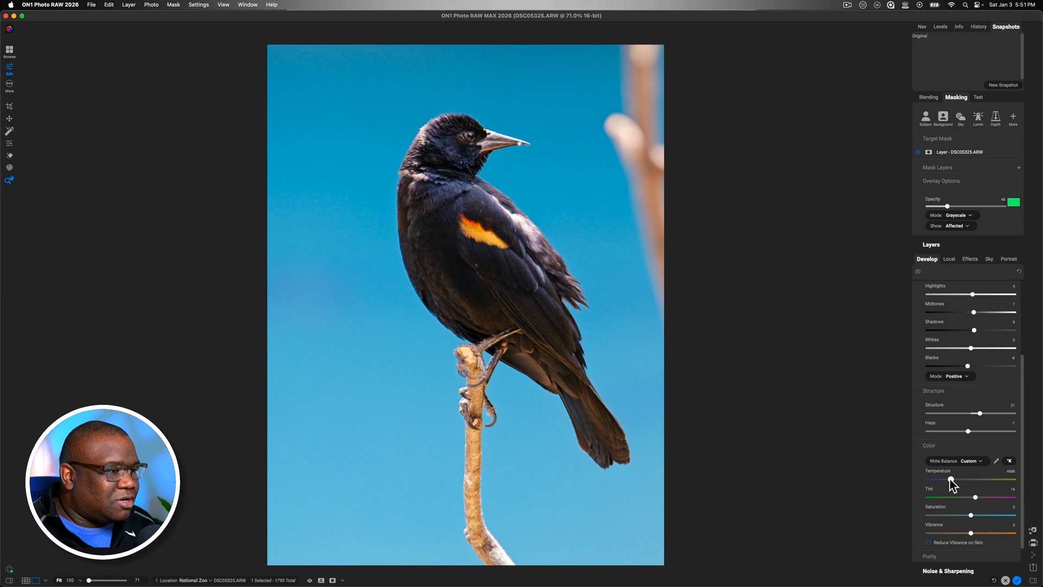
pyautogui.moveTo(949, 479); pyautogui.dragTo(950, 479)
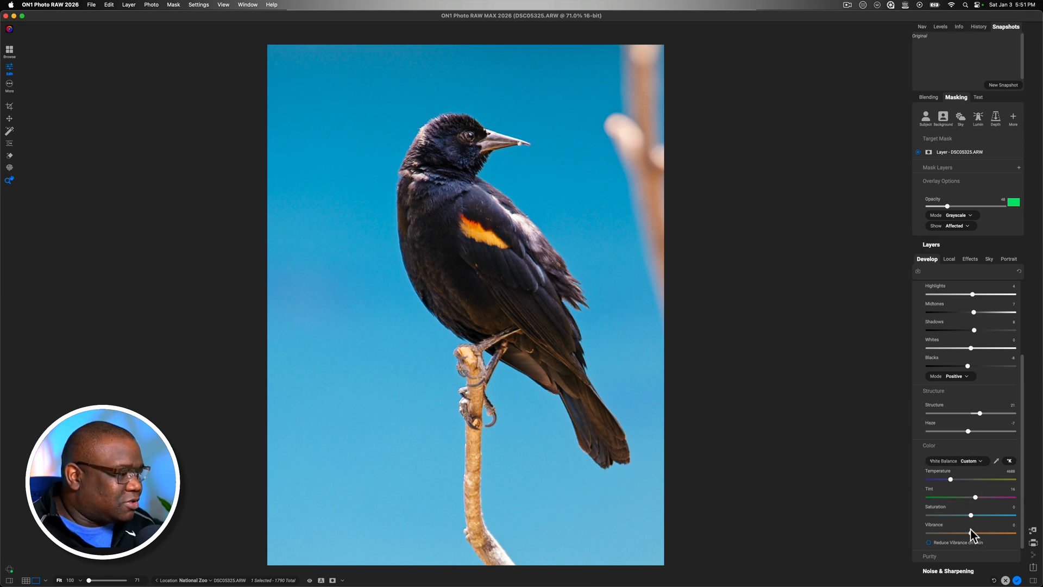
pyautogui.moveTo(971, 533); pyautogui.dragTo(978, 533)
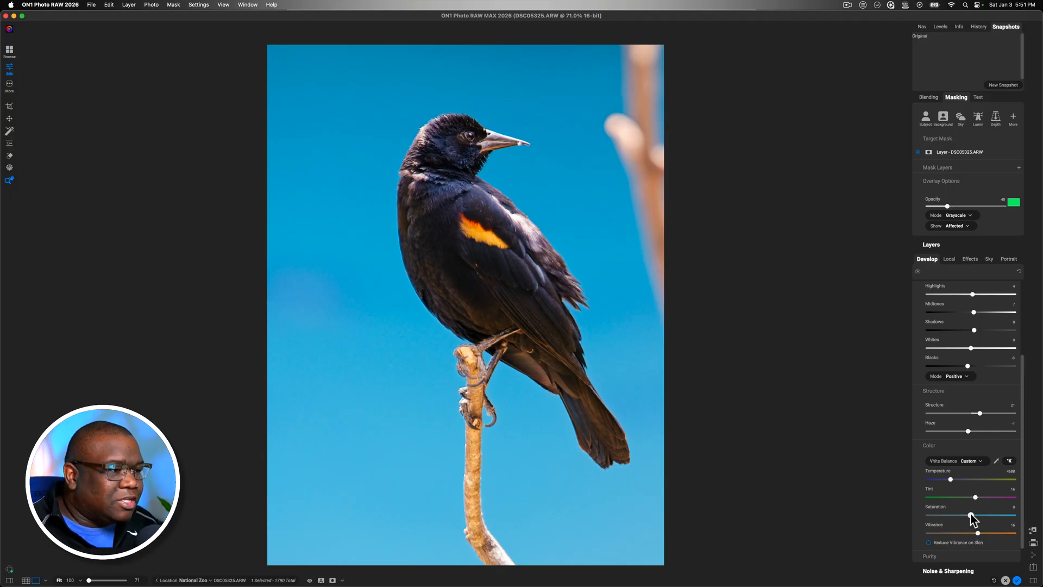
pyautogui.moveTo(971, 518)
pyautogui.mouseDown()
pyautogui.moveTo(961, 518)
pyautogui.moveTo(975, 515)
pyautogui.mouseUp()
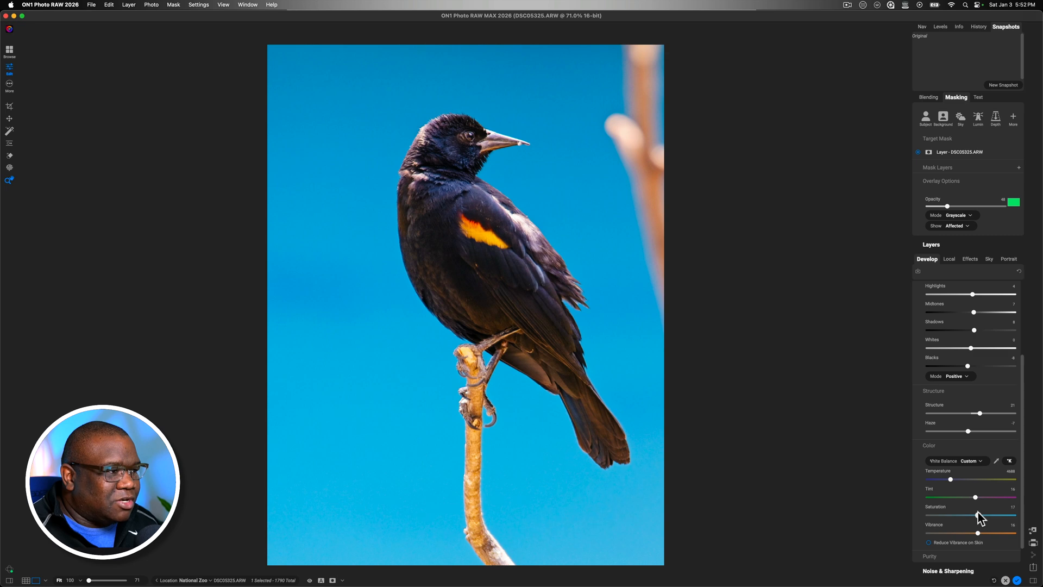
pyautogui.moveTo(980, 512); pyautogui.dragTo(980, 519)
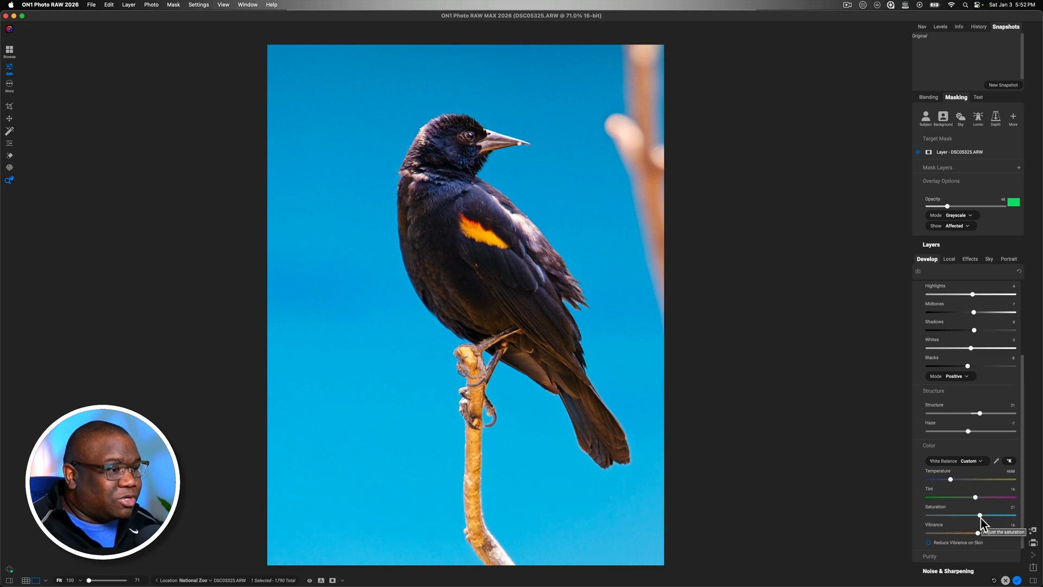
pyautogui.press('super+p')
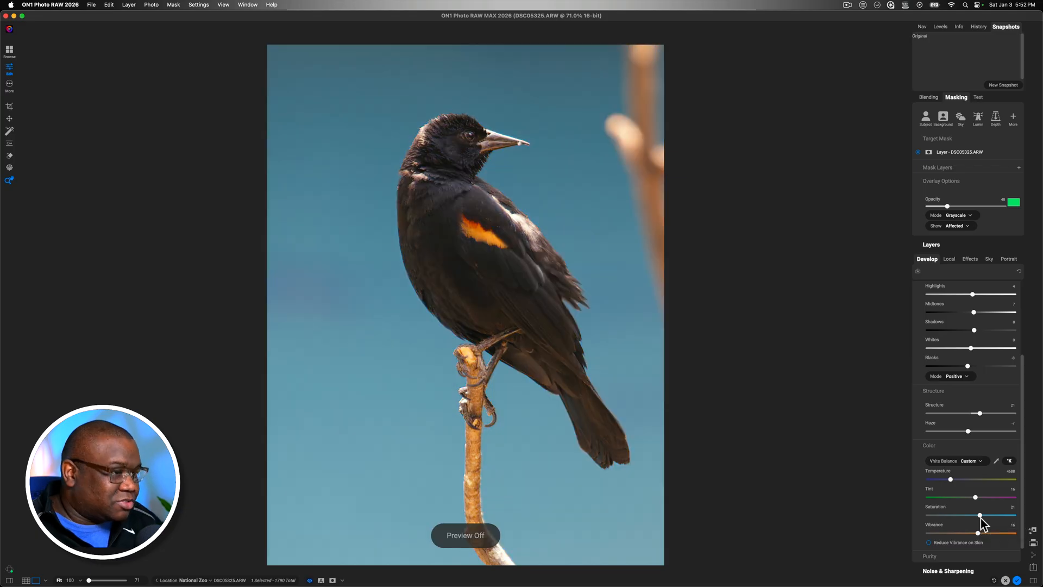
pyautogui.press('super+p')
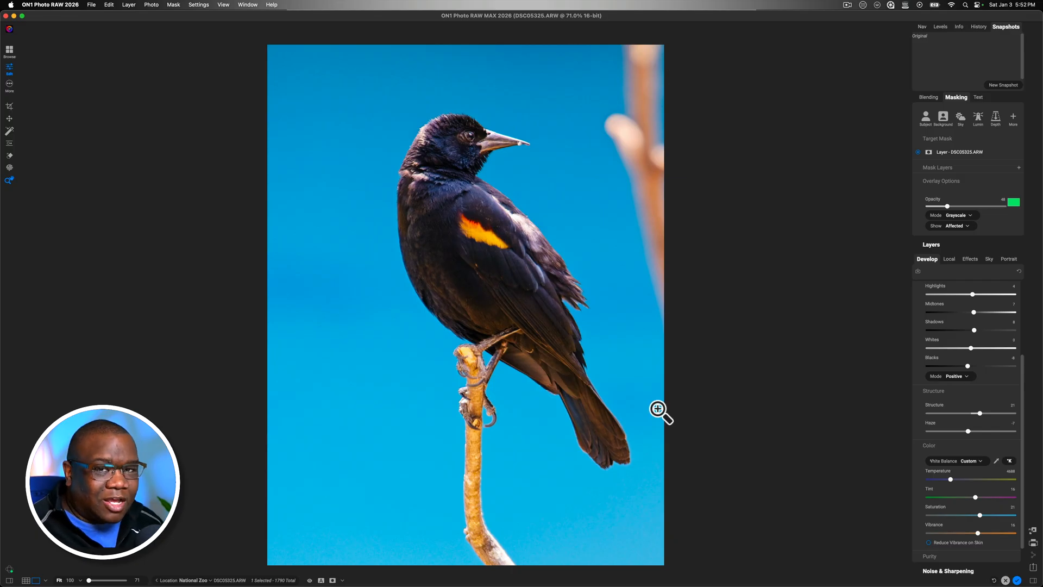
# Collapse the masking options, expand the layers list and duplicate the DSC05325.ARW layer
pyautogui.click(955, 99)
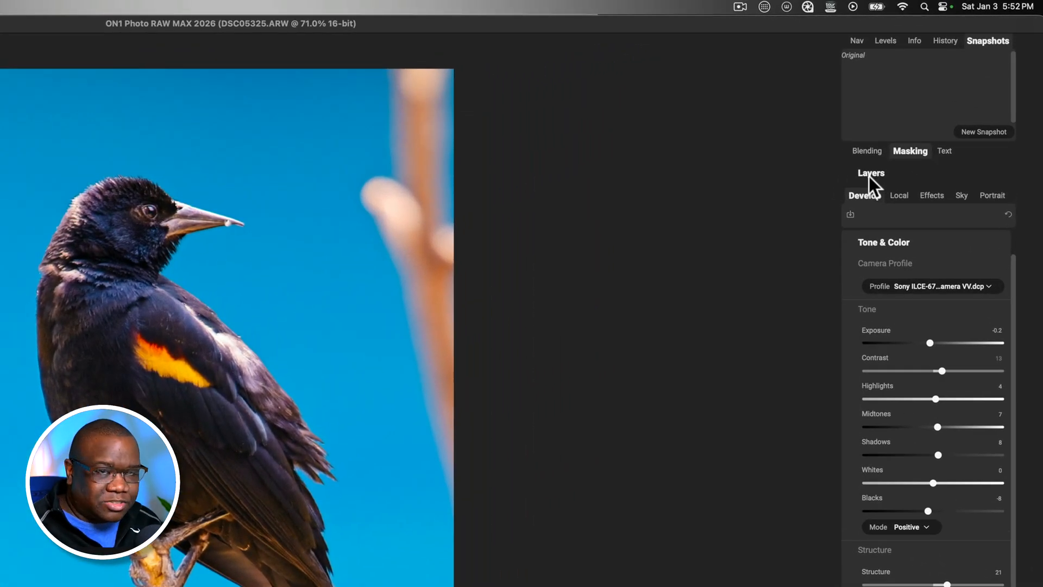
pyautogui.click(868, 174)
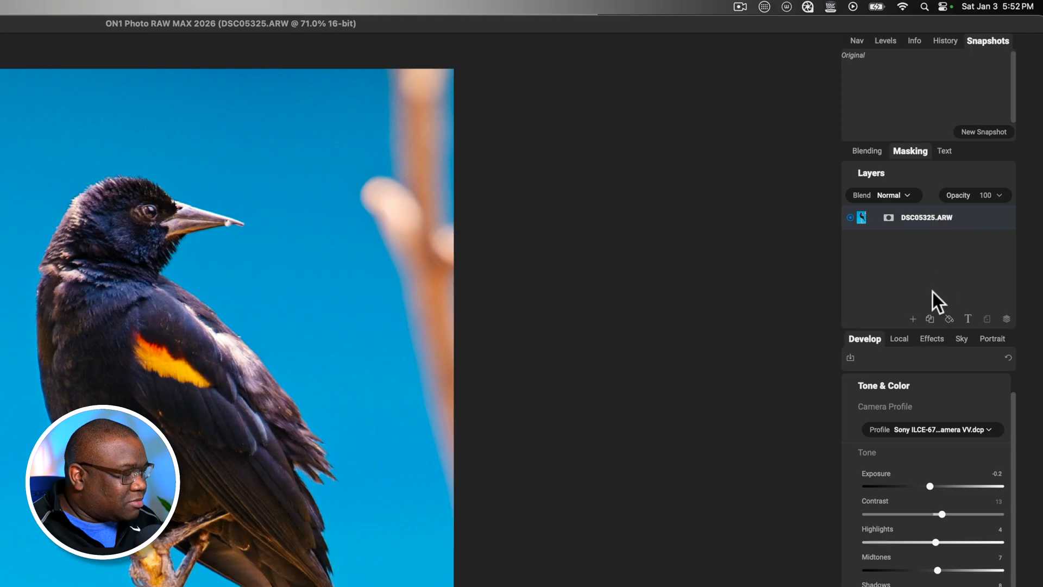
pyautogui.click(931, 320)
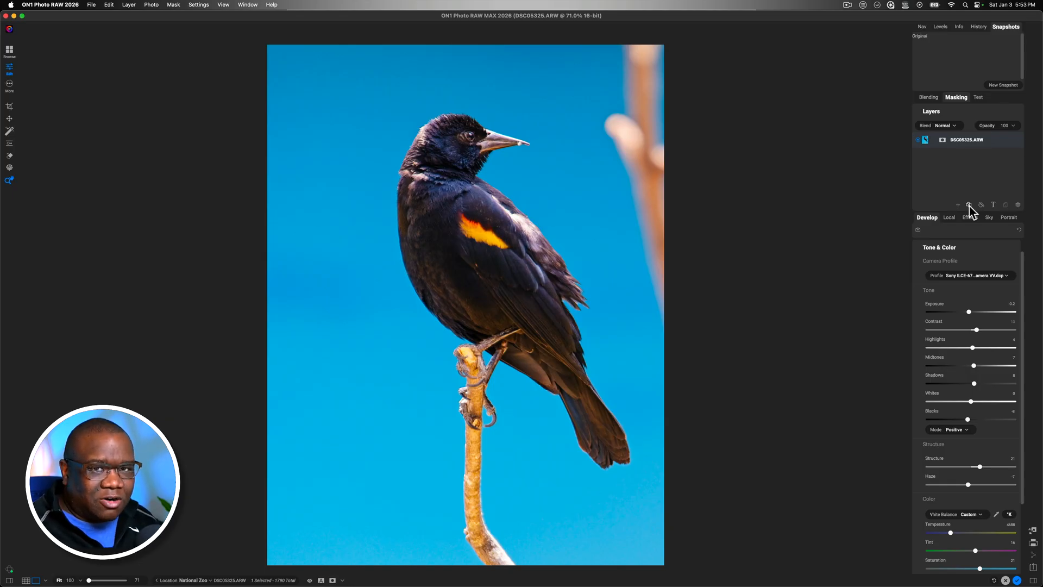
pyautogui.click(969, 206)
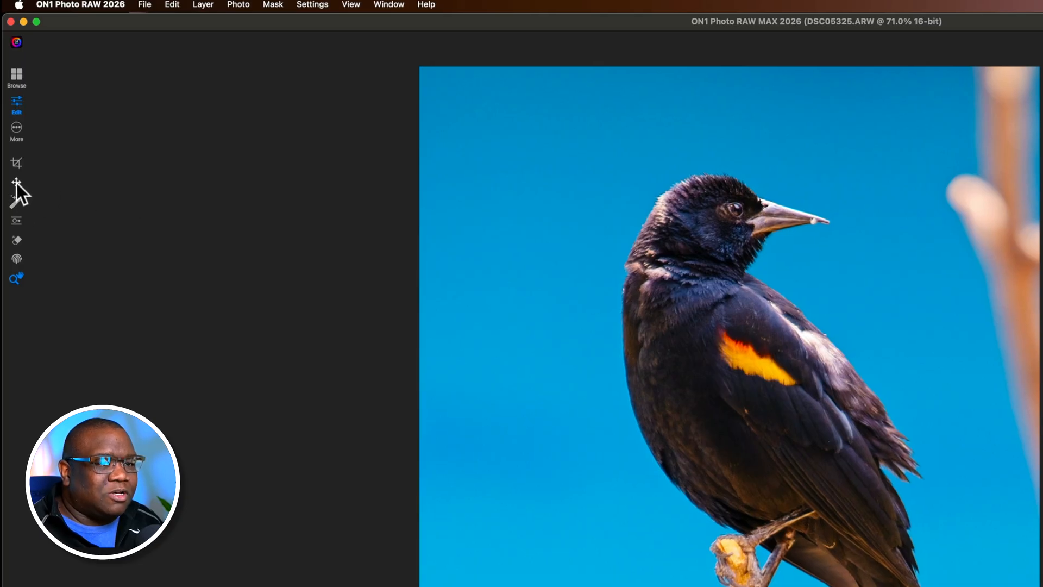
# Flip the DSC05325.ARW copy 1 layer horizontally, apply the transform and return to the view tool
pyautogui.click(16, 181)
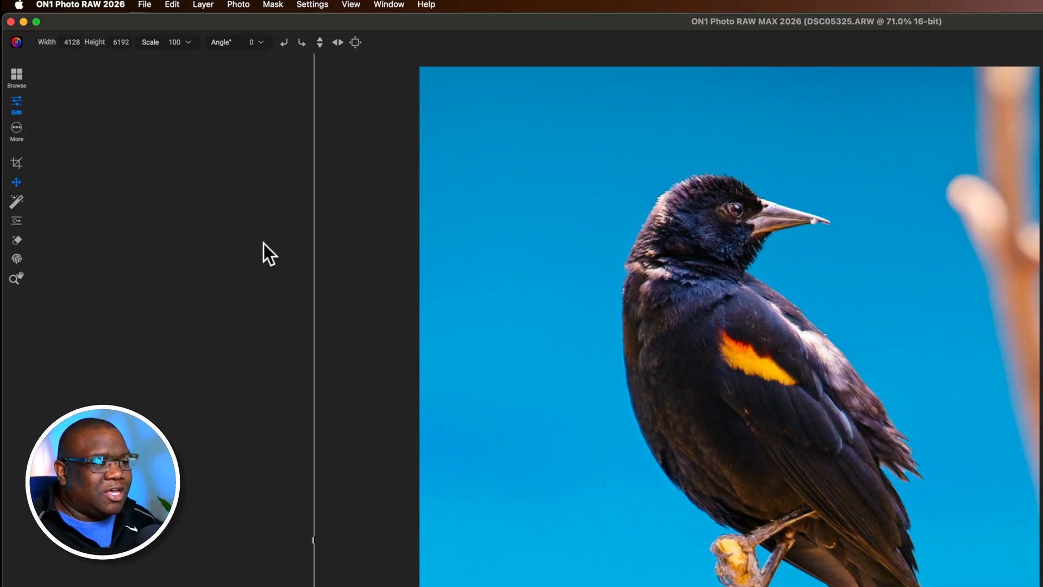
pyautogui.hscroll(1, 263, 243)
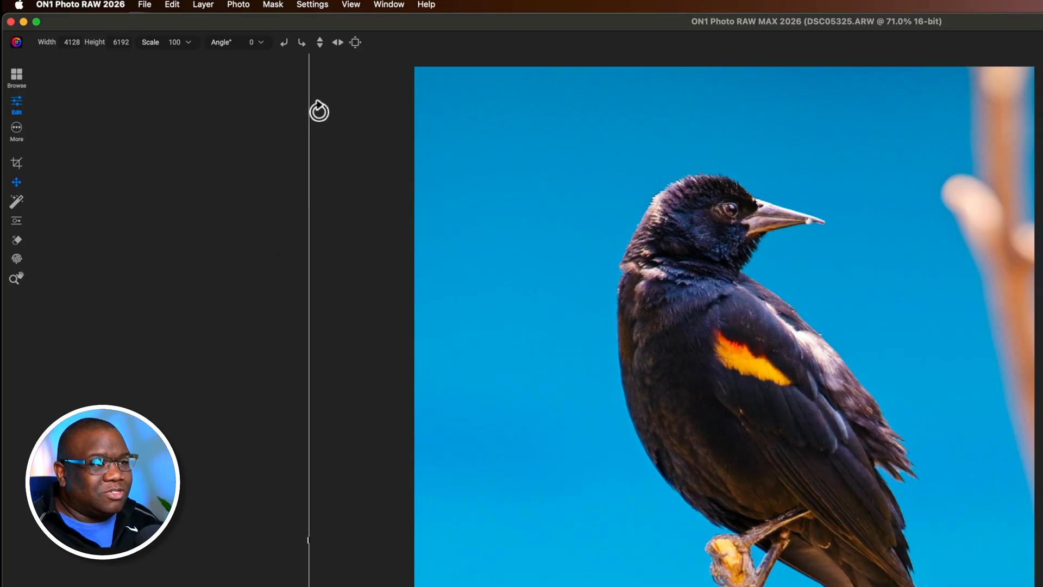
pyautogui.click(337, 42)
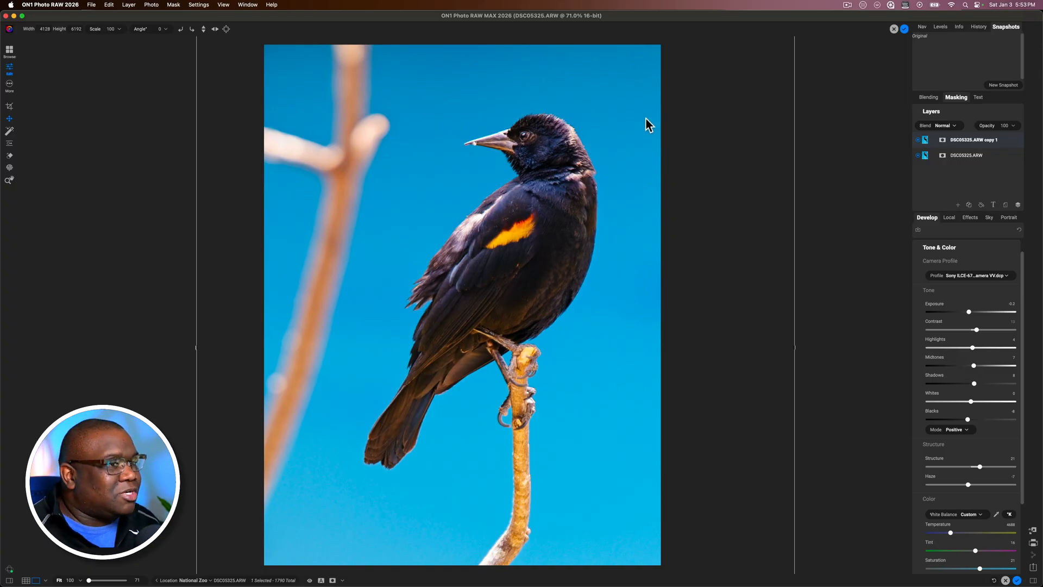
pyautogui.click(903, 29)
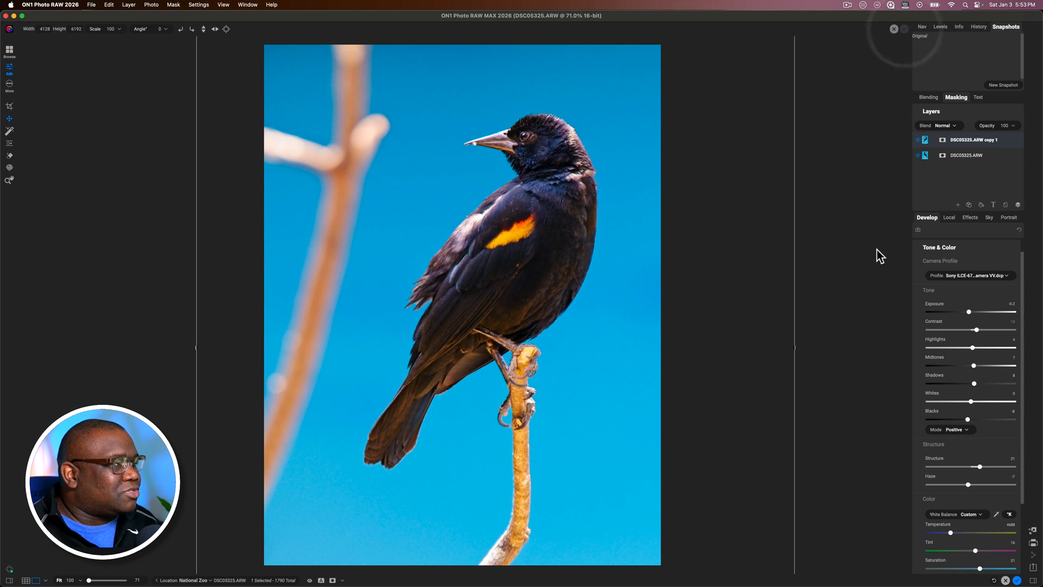
pyautogui.click(9, 181)
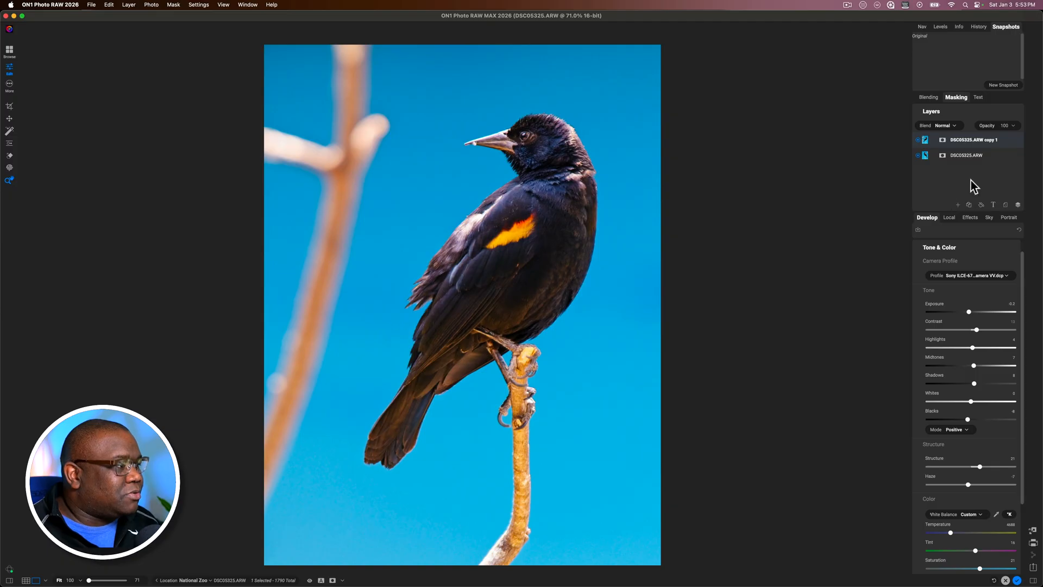
# Give the flipped copy an inverted layer mask and add a Brush mask layer set to Add
pyautogui.click(943, 140)
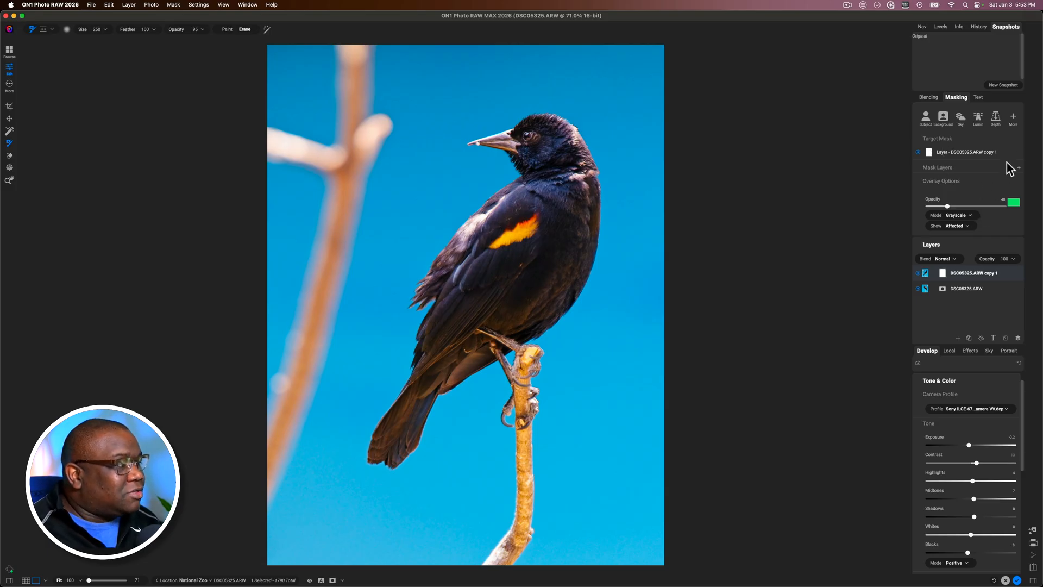
pyautogui.click(1018, 154)
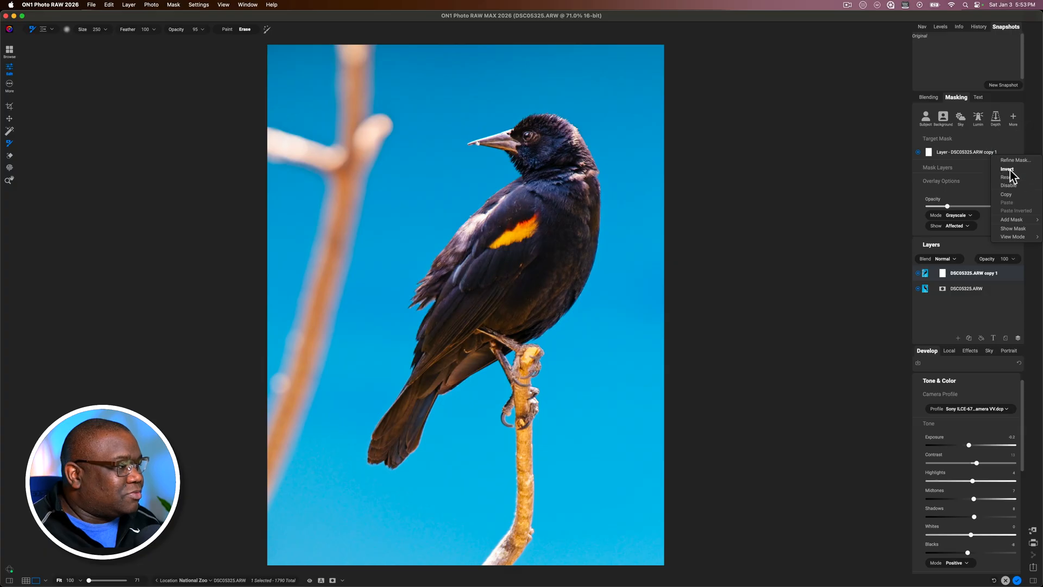
pyautogui.click(1008, 169)
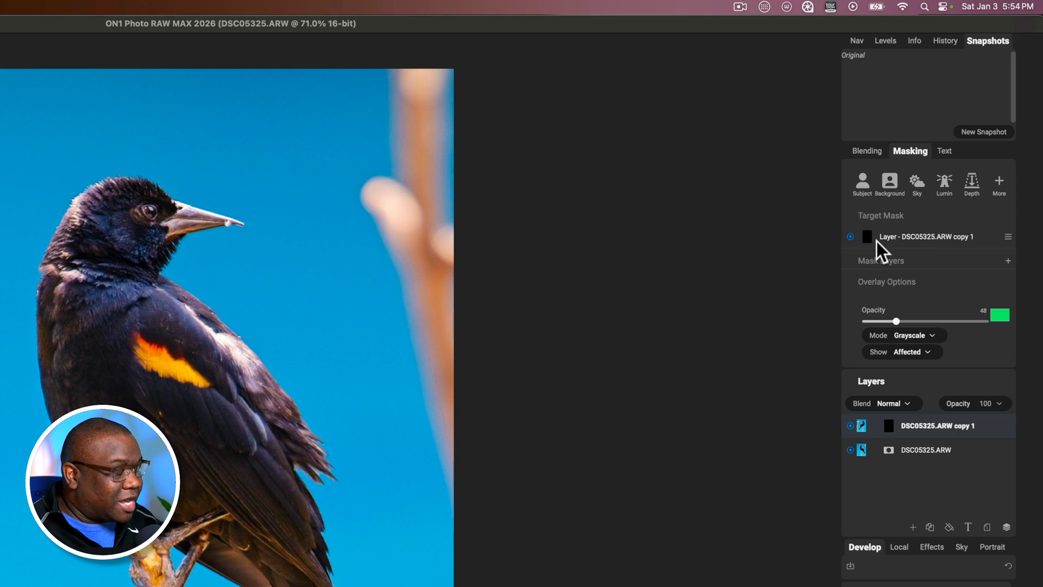
pyautogui.click(1007, 262)
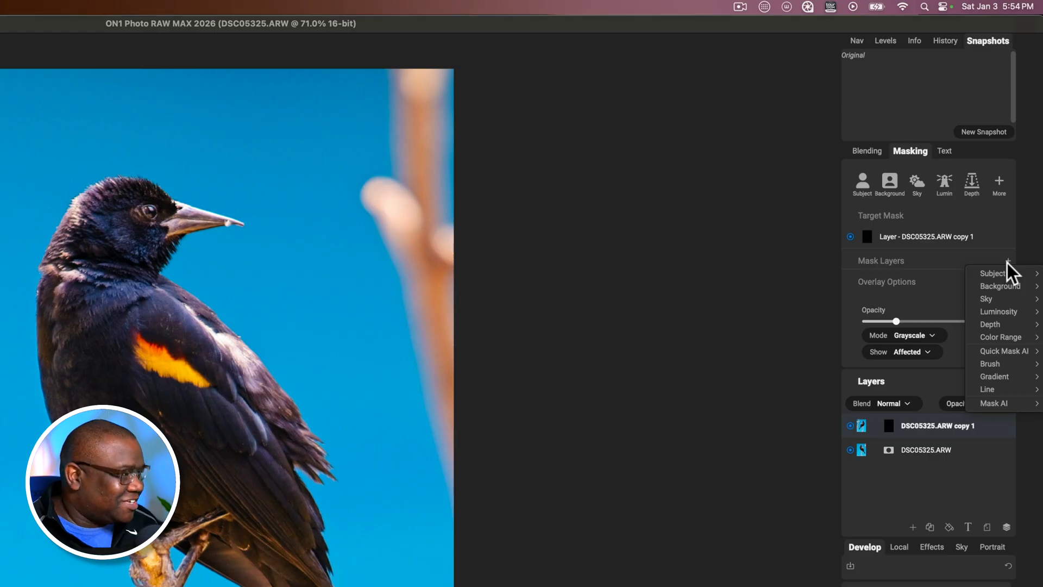
pyautogui.moveTo(998, 365)
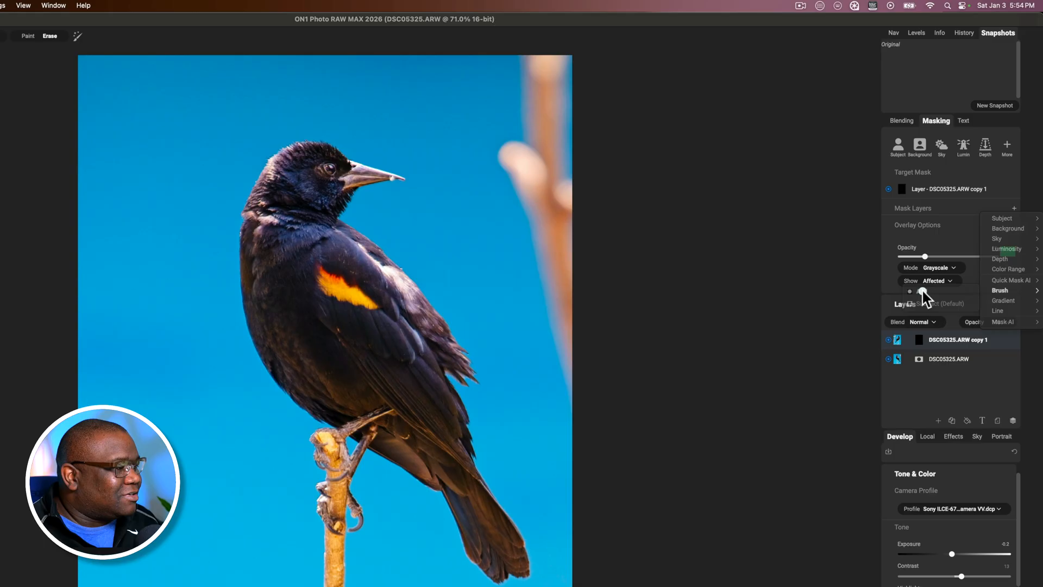
pyautogui.click(895, 366)
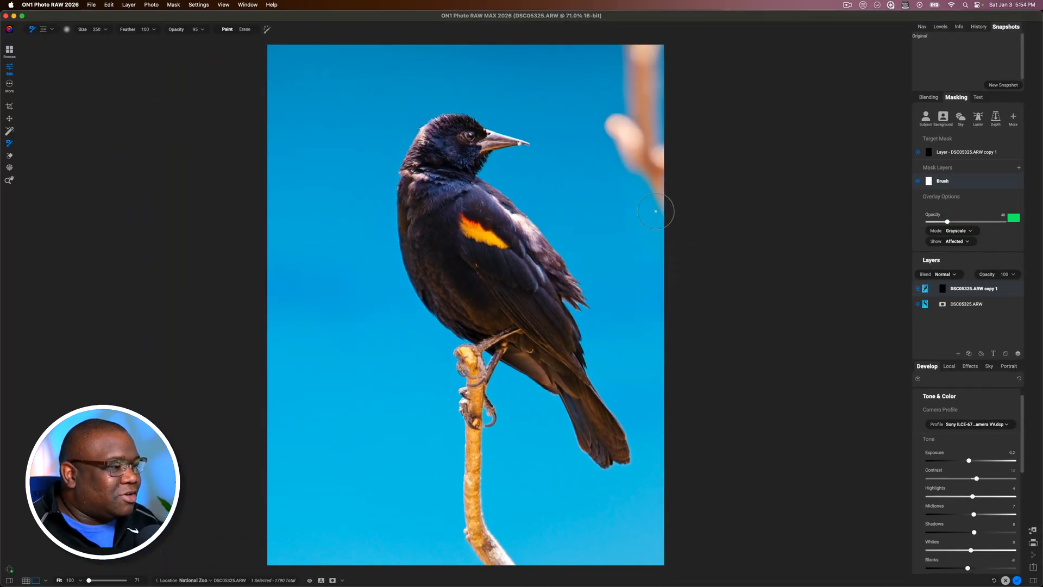
# Paint the mask over the blurred background branch to cover it, and erase the stray mark in front of the beak
pyautogui.moveTo(656, 164)
pyautogui.mouseDown()
pyautogui.moveTo(626, 146)
pyautogui.moveTo(633, 179)
pyautogui.moveTo(612, 124)
pyautogui.moveTo(647, 136)
pyautogui.mouseUp()
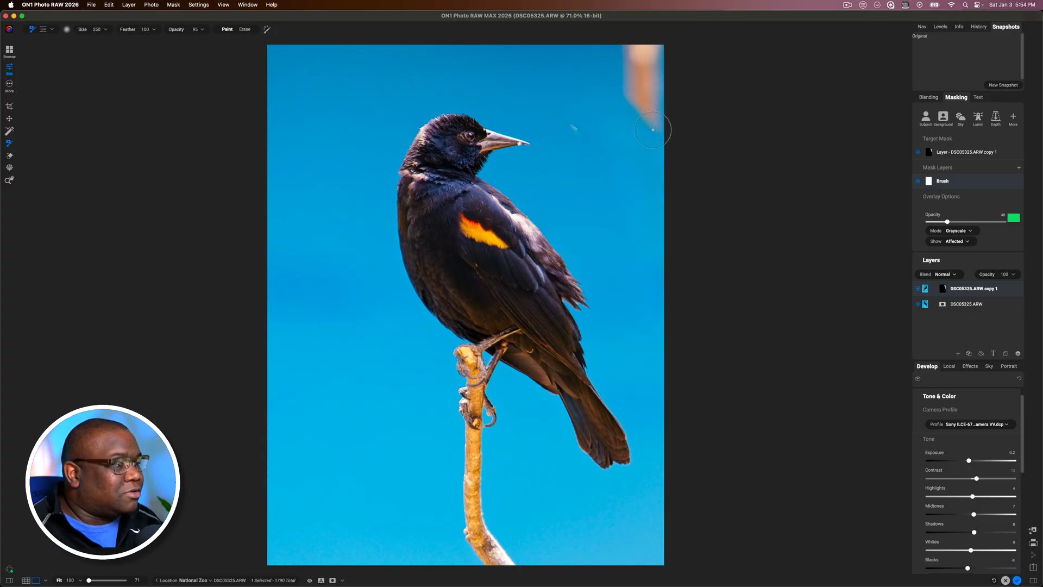
pyautogui.moveTo(667, 126)
pyautogui.mouseDown()
pyautogui.moveTo(623, 69)
pyautogui.moveTo(630, 51)
pyautogui.moveTo(652, 45)
pyautogui.moveTo(664, 98)
pyautogui.mouseUp()
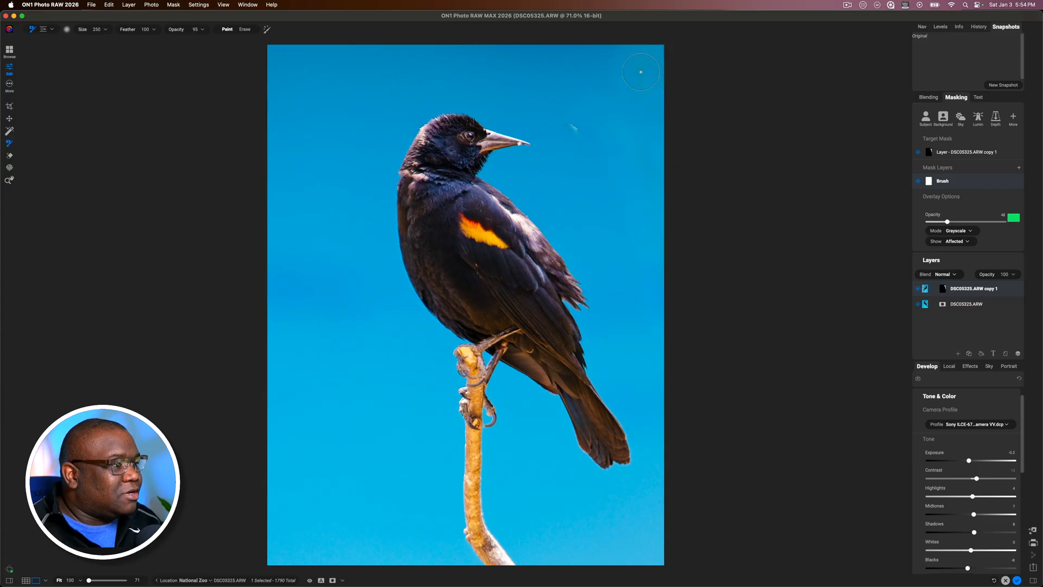
pyautogui.moveTo(662, 240); pyautogui.dragTo(667, 298)
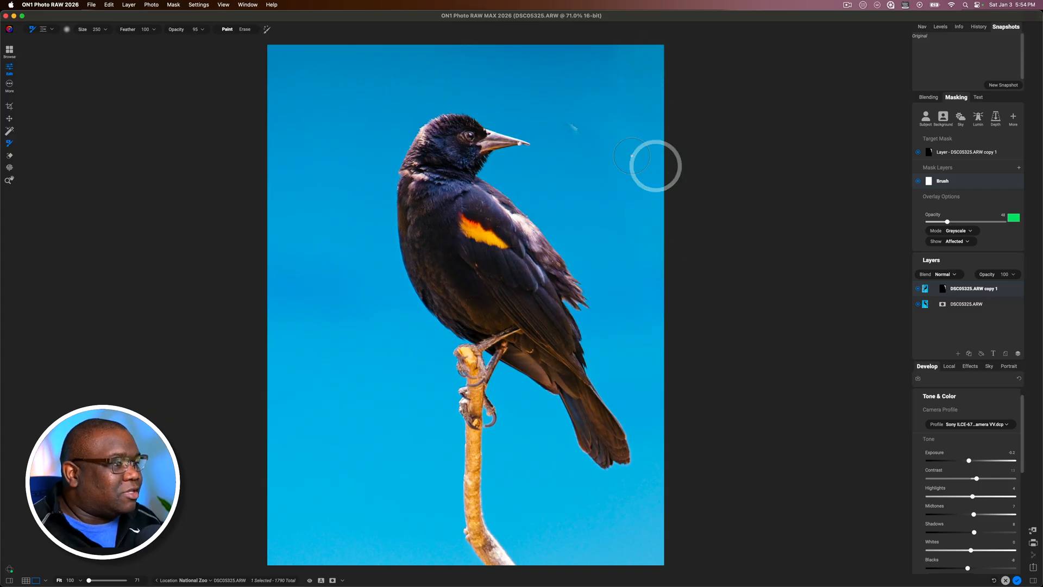
pyautogui.moveTo(629, 49); pyautogui.dragTo(719, 213)
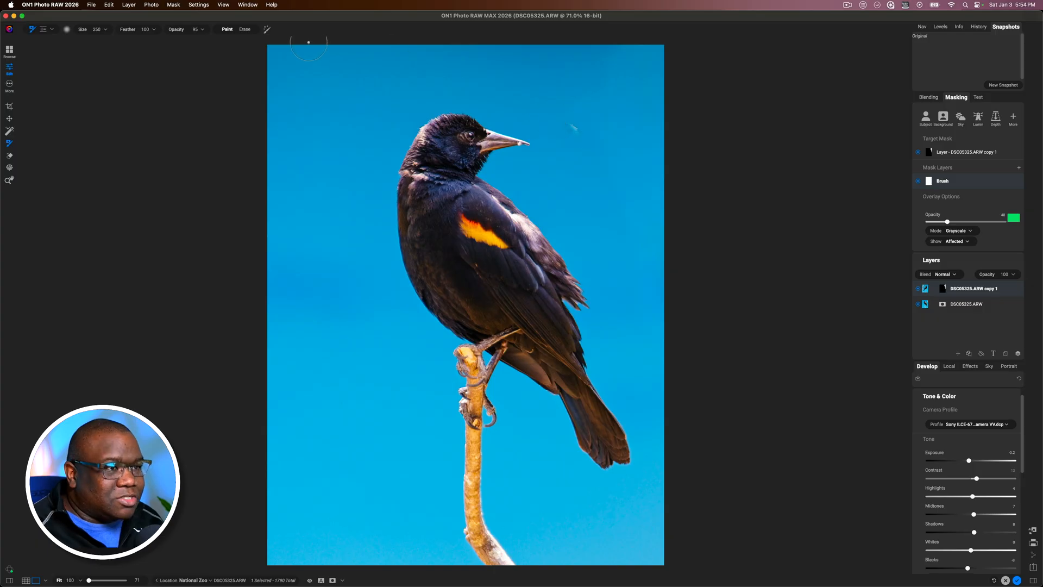
pyautogui.click(245, 28)
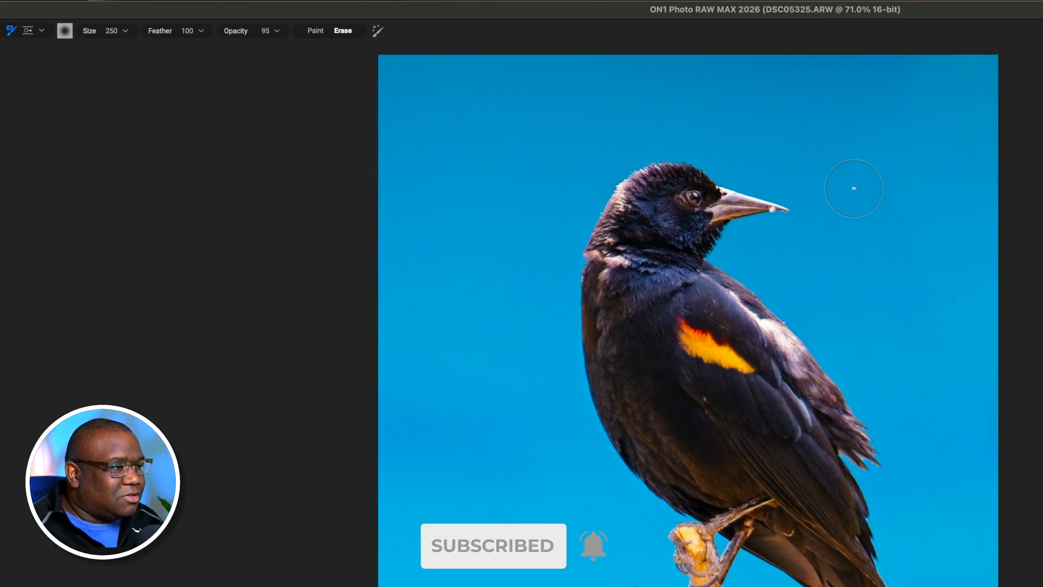
pyautogui.click(842, 168)
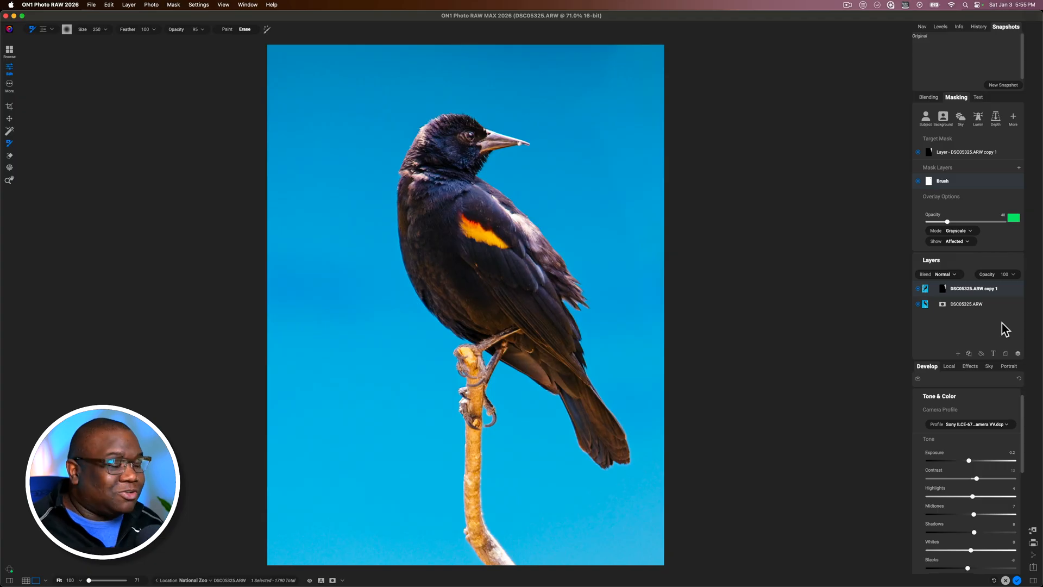
# Collapse the masking options and merge the two visible layers into one
pyautogui.click(955, 99)
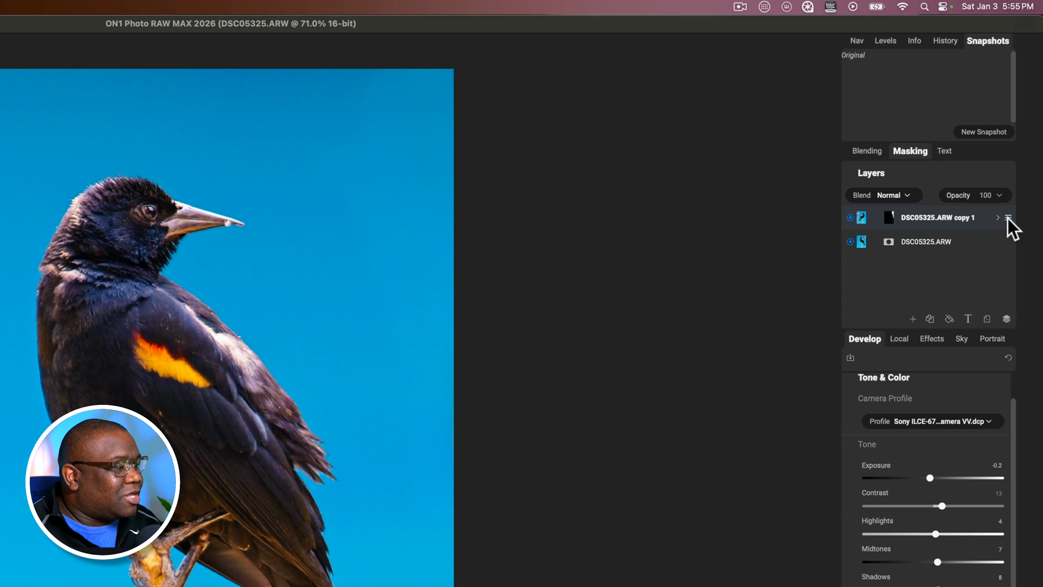
pyautogui.click(1008, 218)
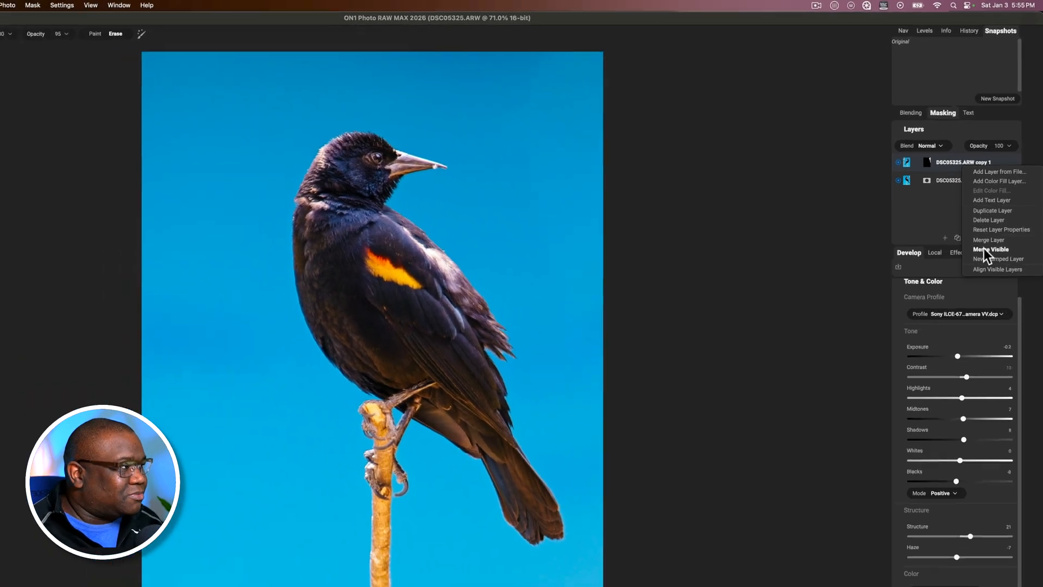
pyautogui.click(966, 335)
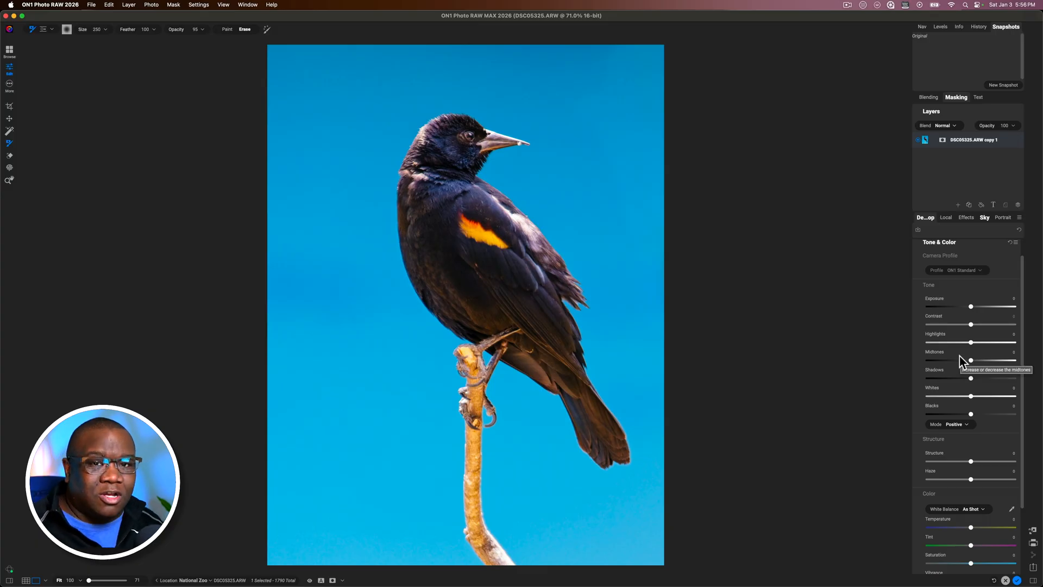
# Create a local adjustment with a Background mask and lower its exposure to about -1
pyautogui.click(944, 287)
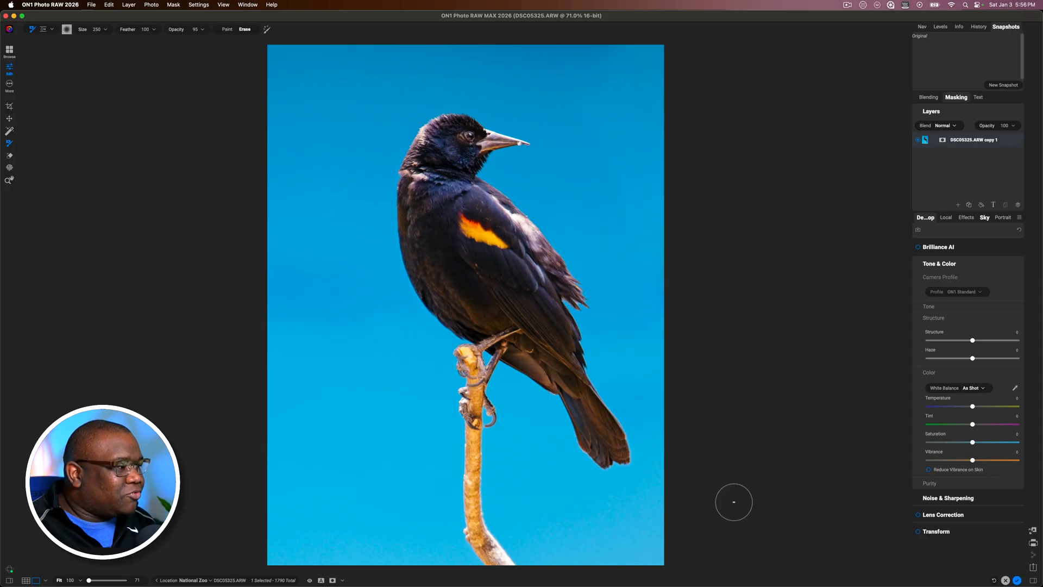
pyautogui.click(947, 218)
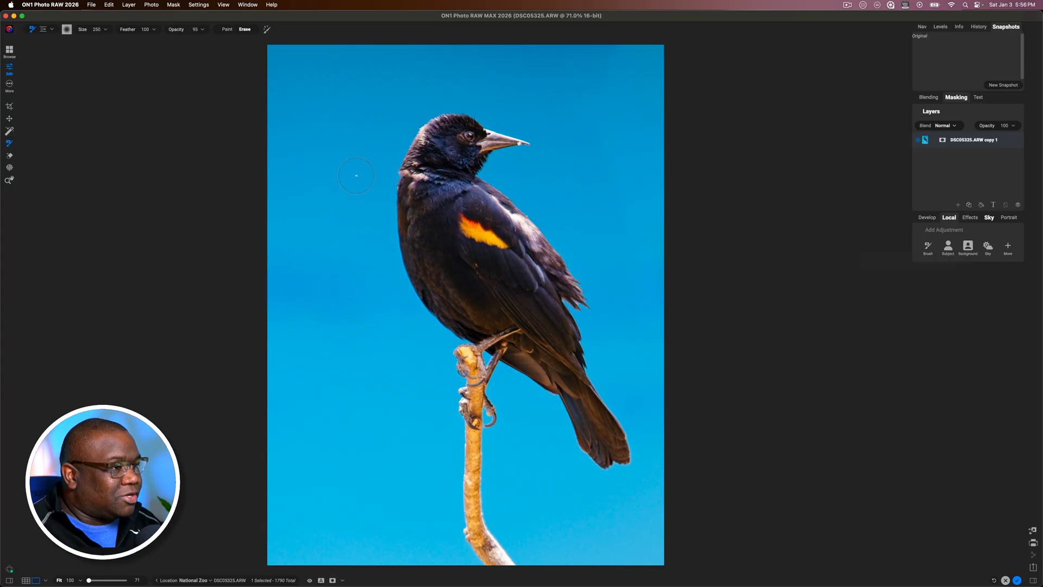
pyautogui.click(973, 252)
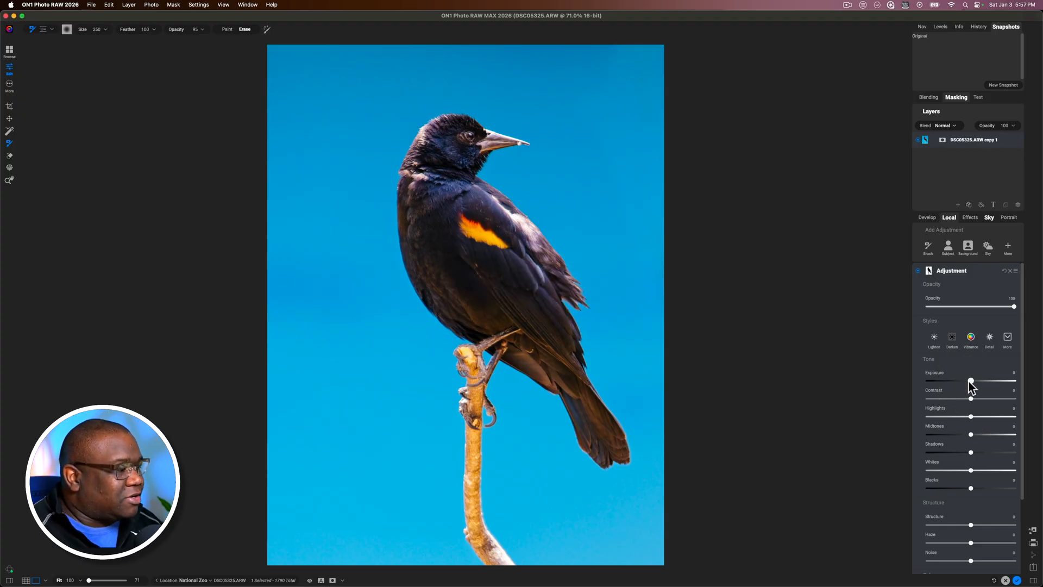
pyautogui.moveTo(971, 380); pyautogui.dragTo(965, 380)
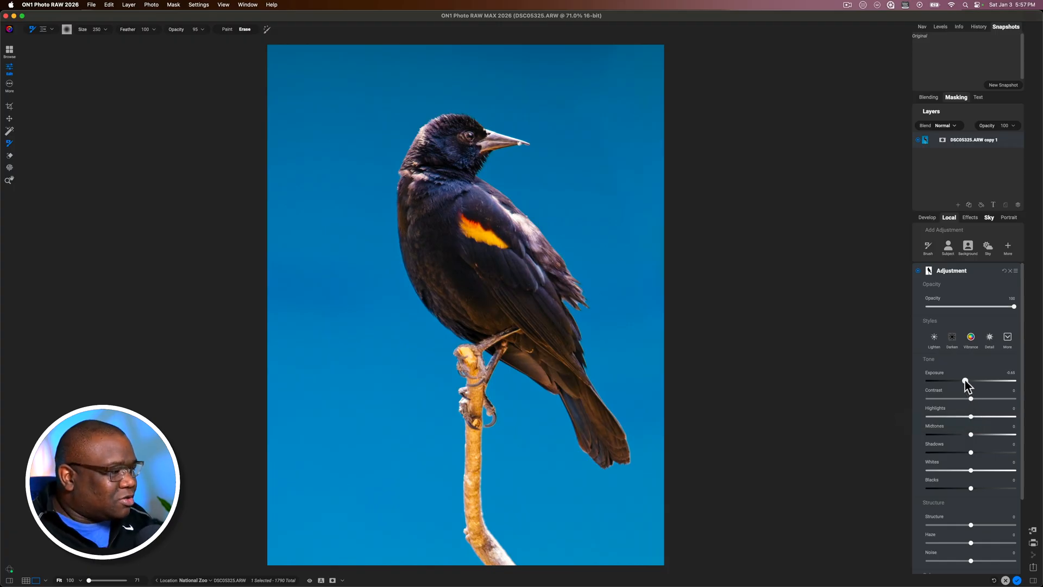
pyautogui.moveTo(964, 379); pyautogui.dragTo(961, 379)
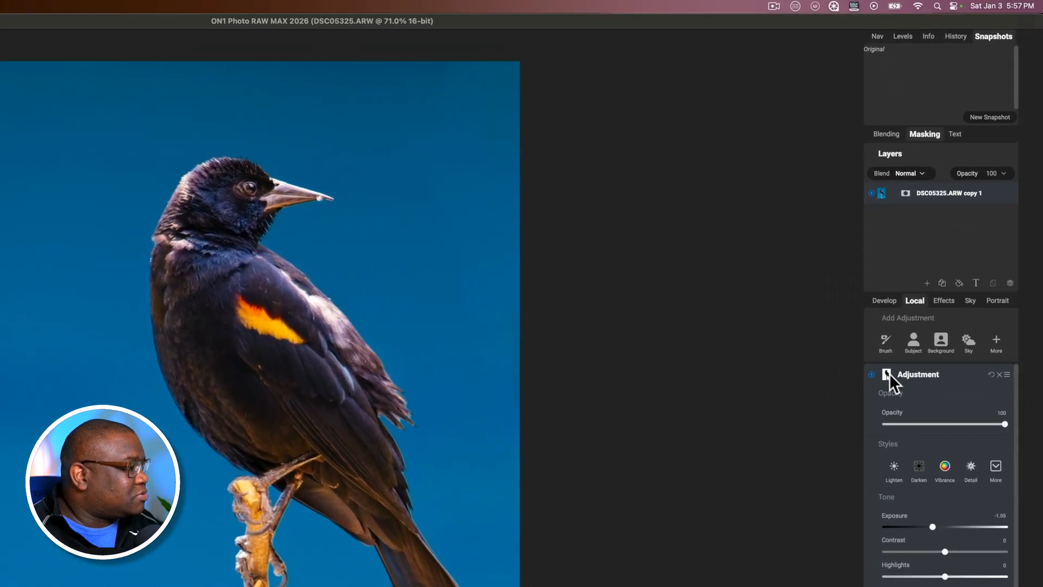
# Add a subtracting Gradient mask layer to the background adjustment and set its shape to Center
pyautogui.click(928, 270)
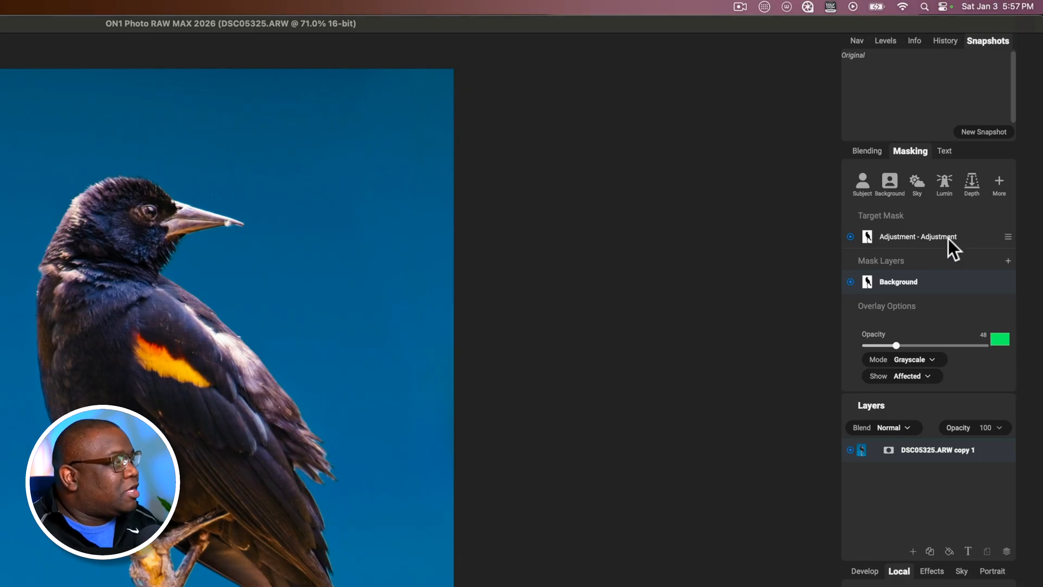
pyautogui.click(1008, 261)
pyautogui.moveTo(1001, 377)
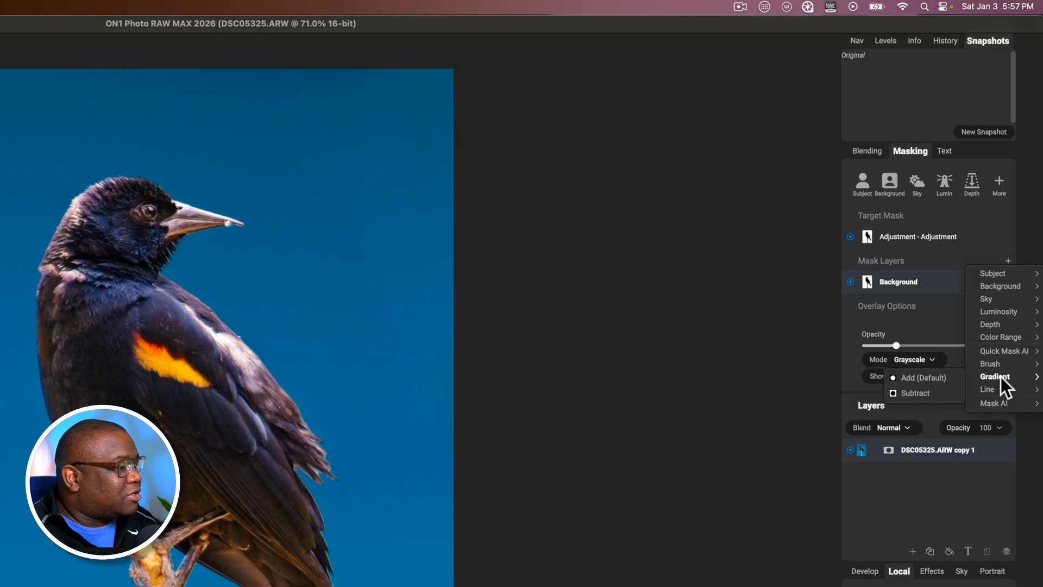
pyautogui.click(920, 393)
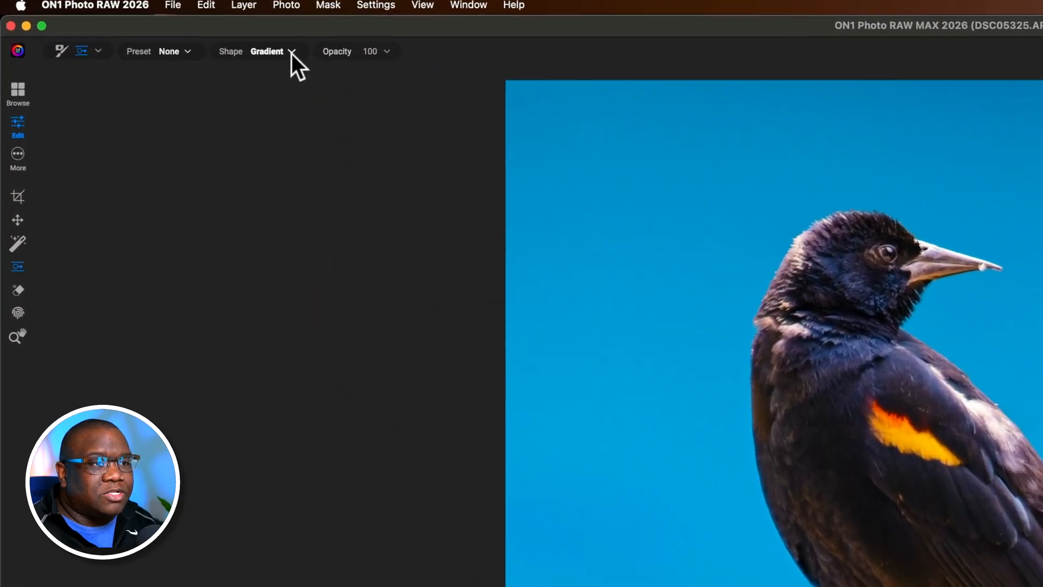
pyautogui.click(192, 36)
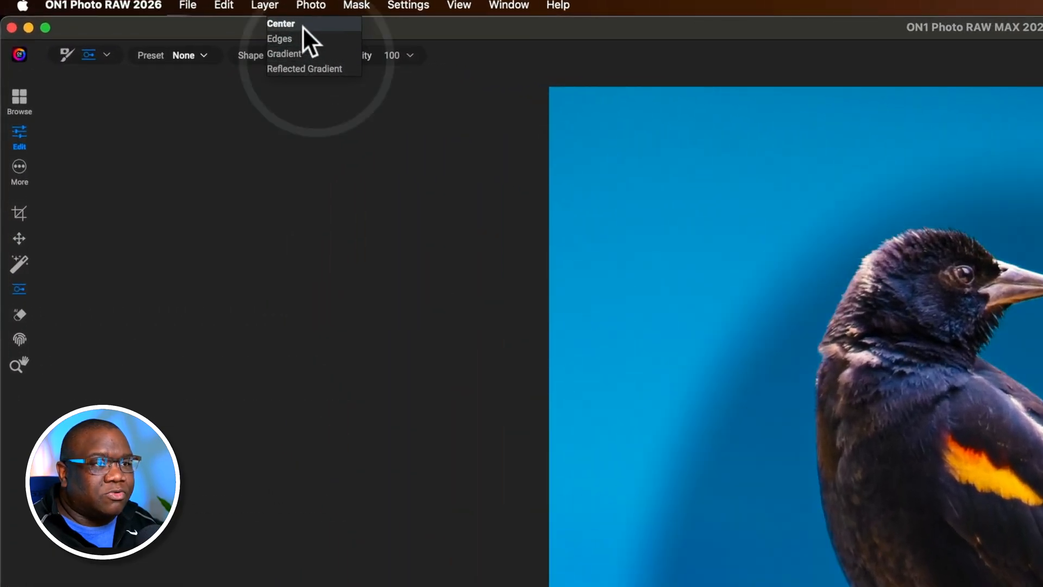
pyautogui.click(302, 25)
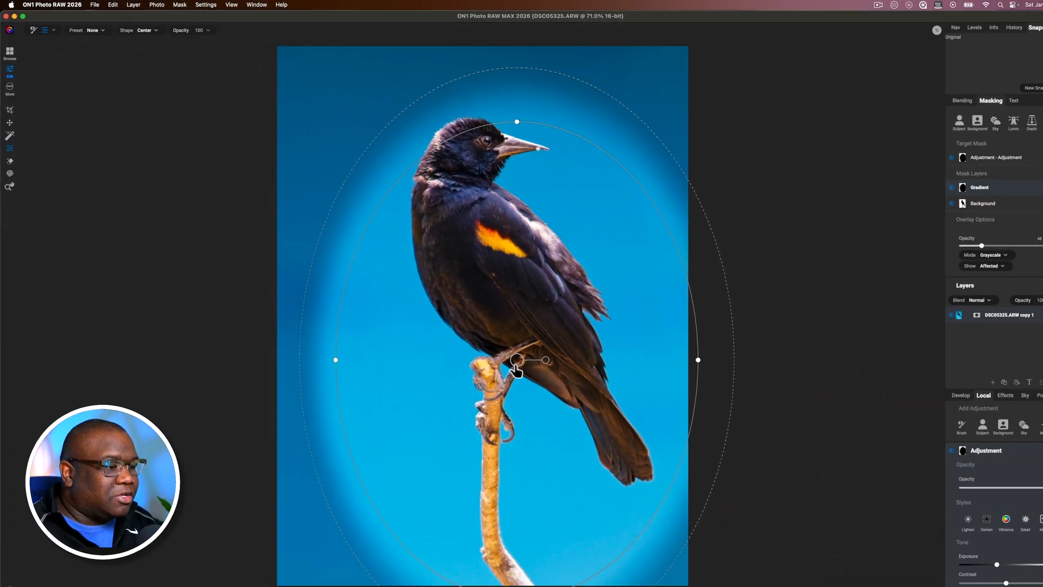
# Shrink and tilt the oval gradient, centre it over the bird's body, and display the mask in grayscale
pyautogui.moveTo(497, 334); pyautogui.dragTo(480, 264)
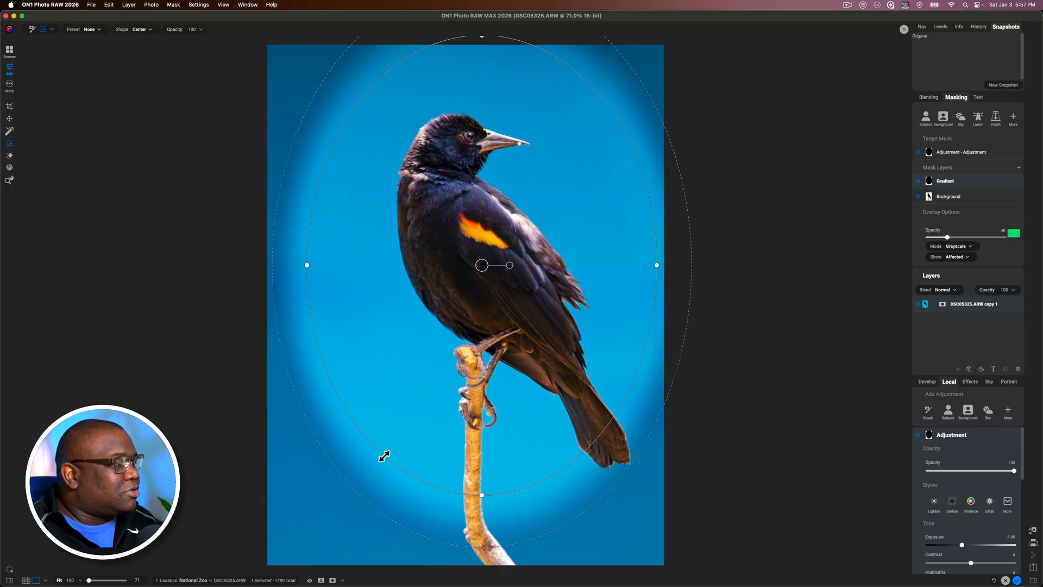
pyautogui.moveTo(386, 445); pyautogui.dragTo(439, 305)
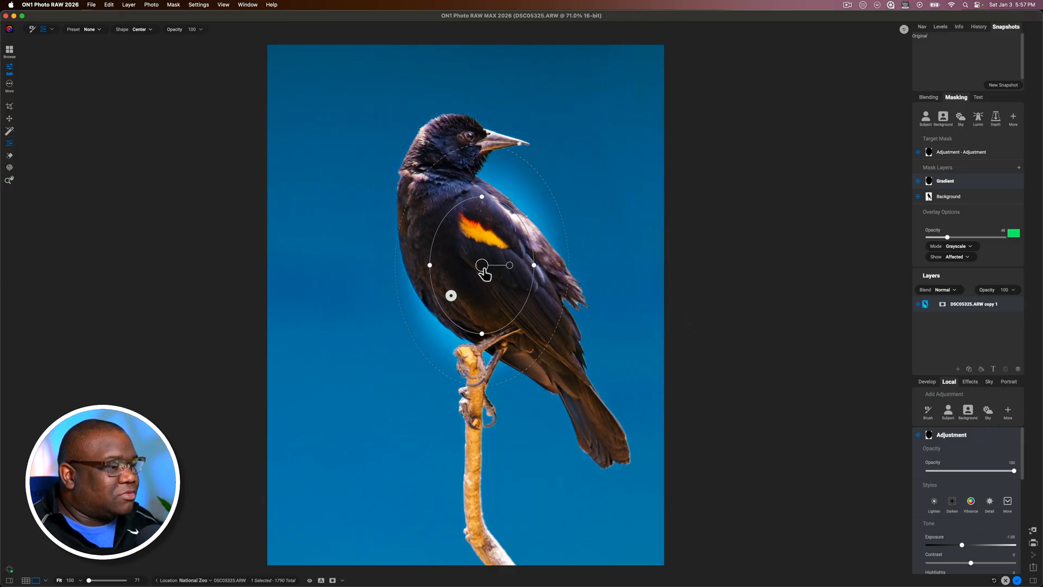
pyautogui.moveTo(508, 265); pyautogui.dragTo(509, 261)
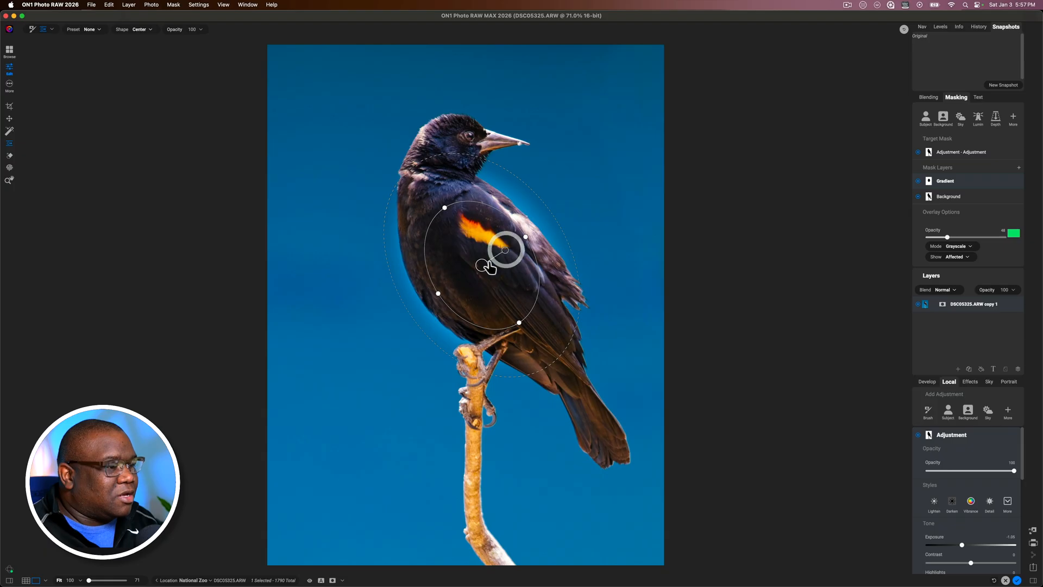
pyautogui.moveTo(480, 266)
pyautogui.mouseDown()
pyautogui.moveTo(478, 240)
pyautogui.moveTo(480, 258)
pyautogui.mouseUp()
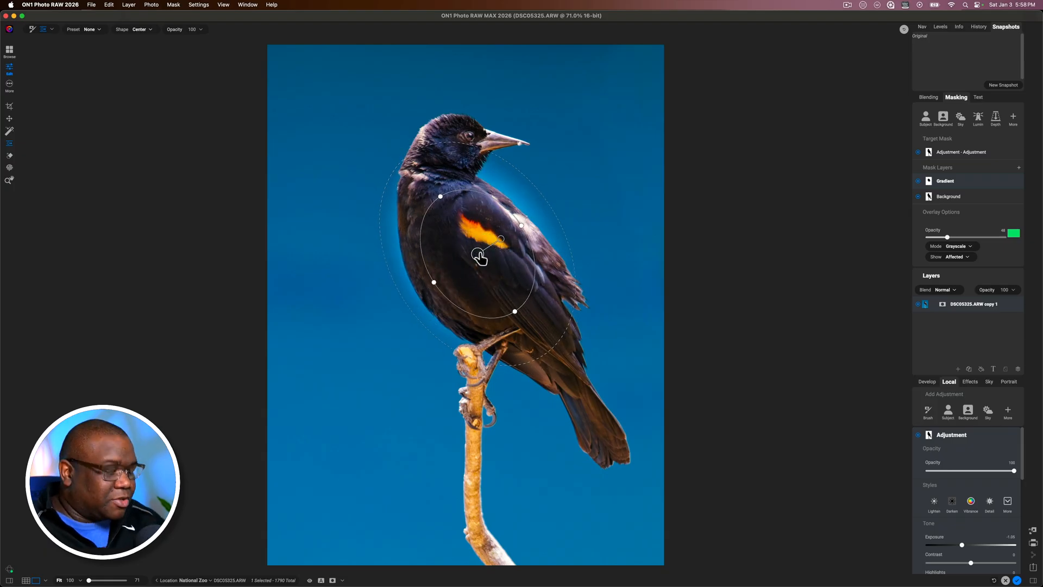
pyautogui.press('super+m')
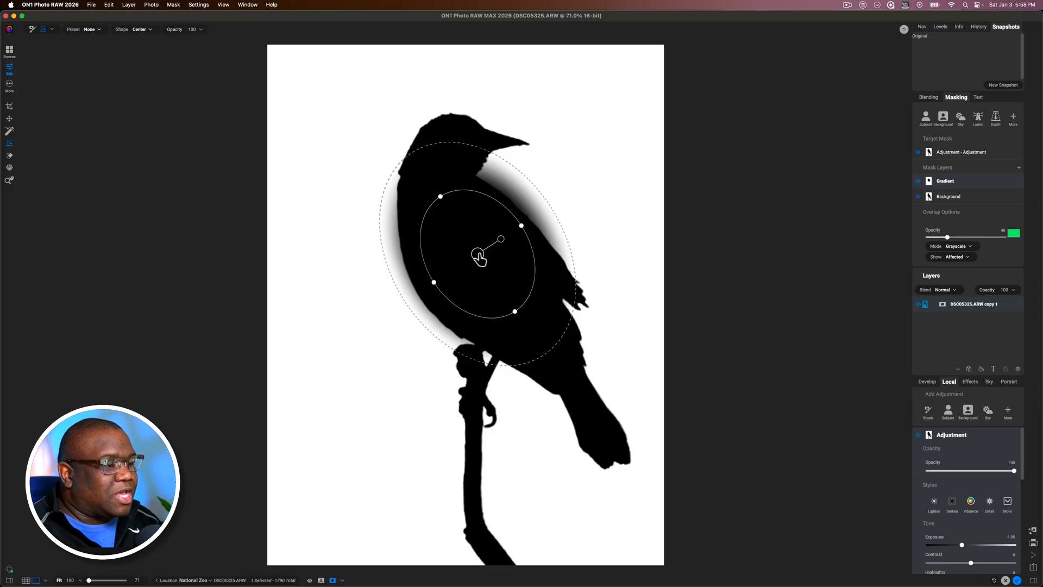
# Tighten the oval gradient over the bird's body, expand its feather beyond the photo's edges, and collapse the adjustment and masking options
pyautogui.moveTo(479, 257)
pyautogui.mouseDown()
pyautogui.moveTo(453, 284)
pyautogui.moveTo(429, 203)
pyautogui.moveTo(504, 168)
pyautogui.moveTo(554, 233)
pyautogui.moveTo(542, 312)
pyautogui.moveTo(478, 268)
pyautogui.moveTo(480, 249)
pyautogui.moveTo(475, 261)
pyautogui.mouseUp()
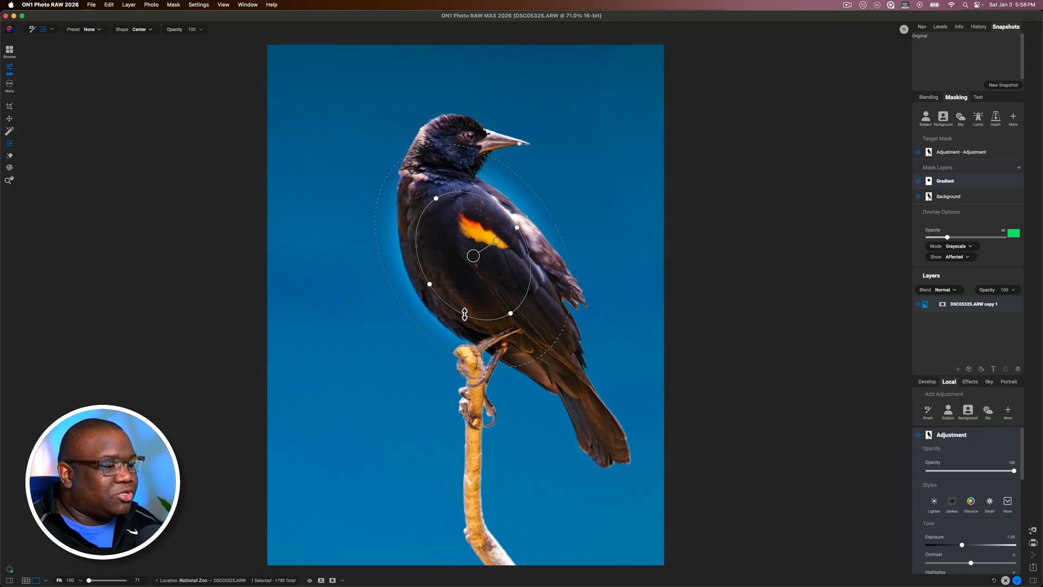
pyautogui.moveTo(465, 314); pyautogui.dragTo(467, 297)
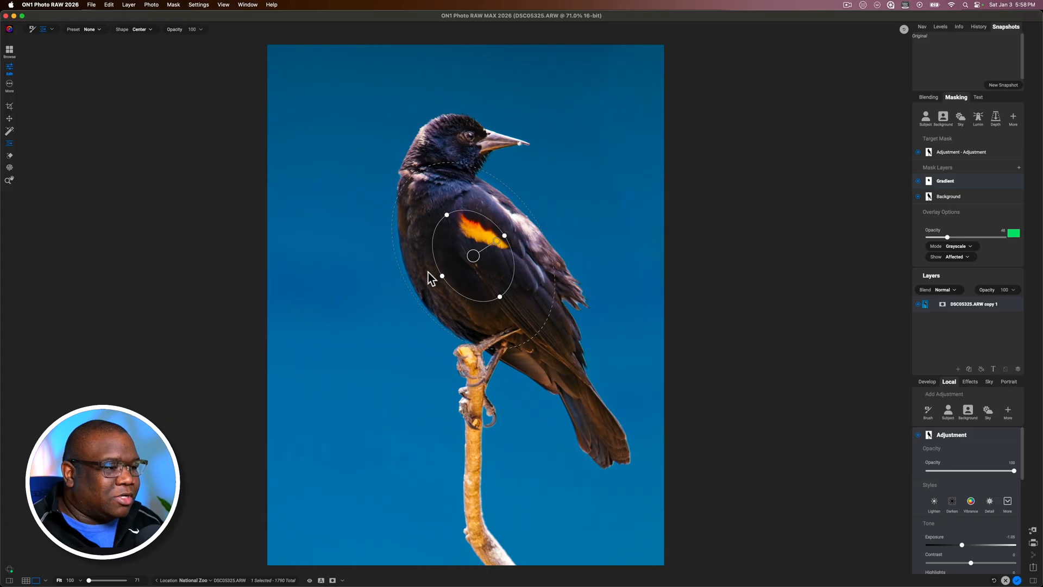
pyautogui.moveTo(441, 277); pyautogui.dragTo(437, 286)
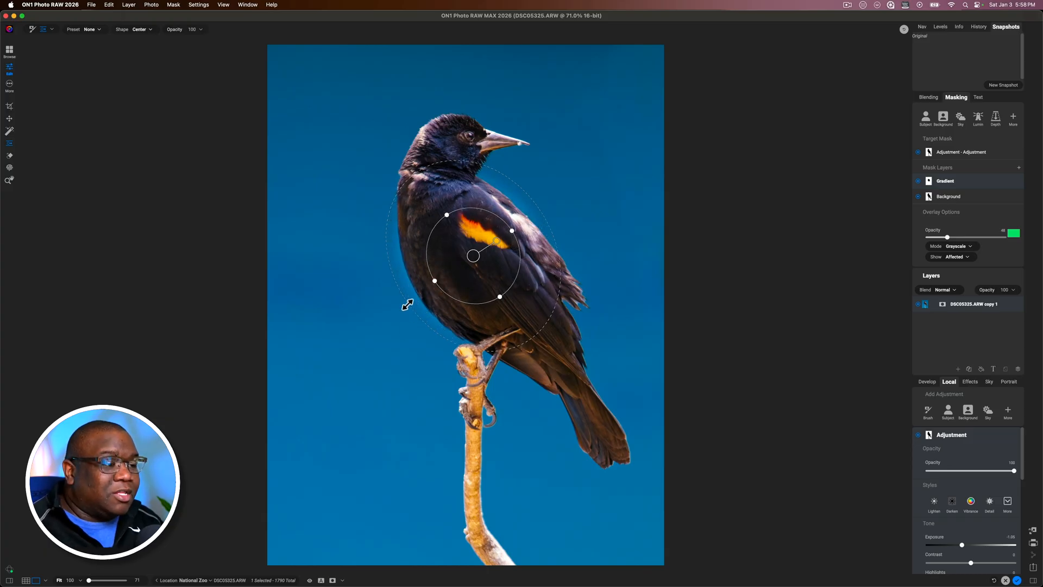
pyautogui.moveTo(407, 303); pyautogui.dragTo(282, 361)
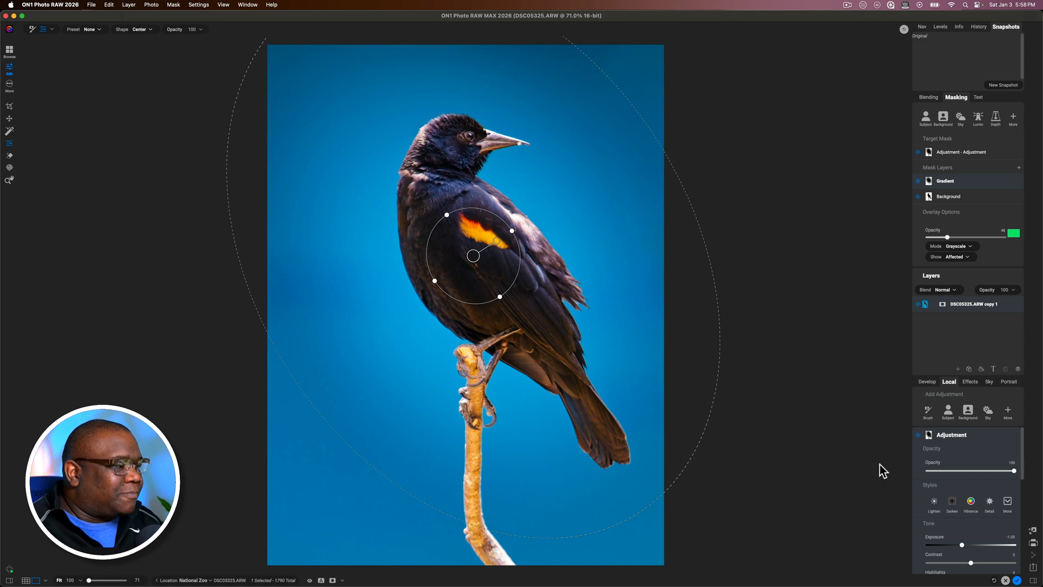
pyautogui.click(973, 434)
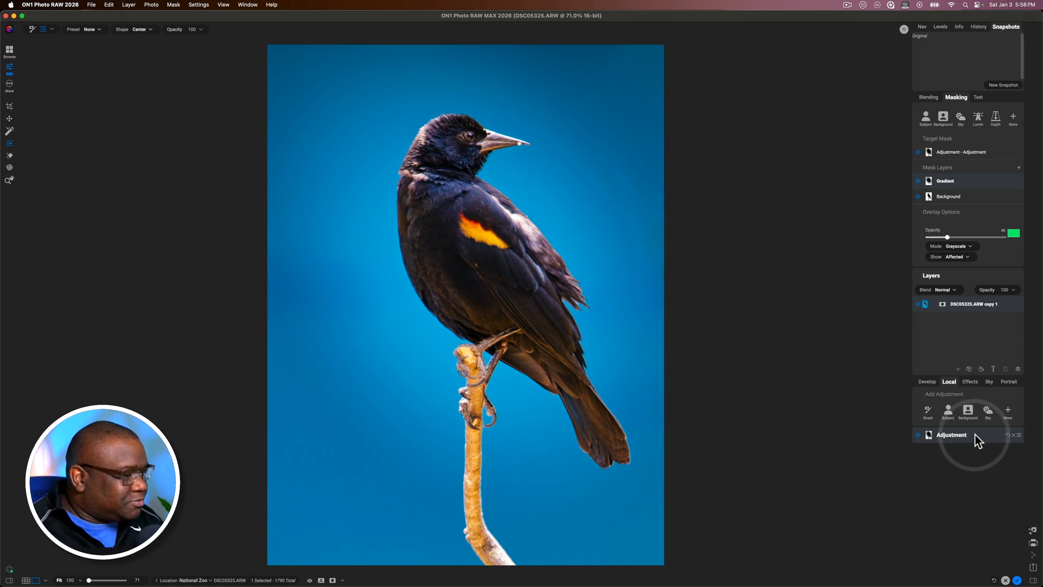
pyautogui.click(957, 96)
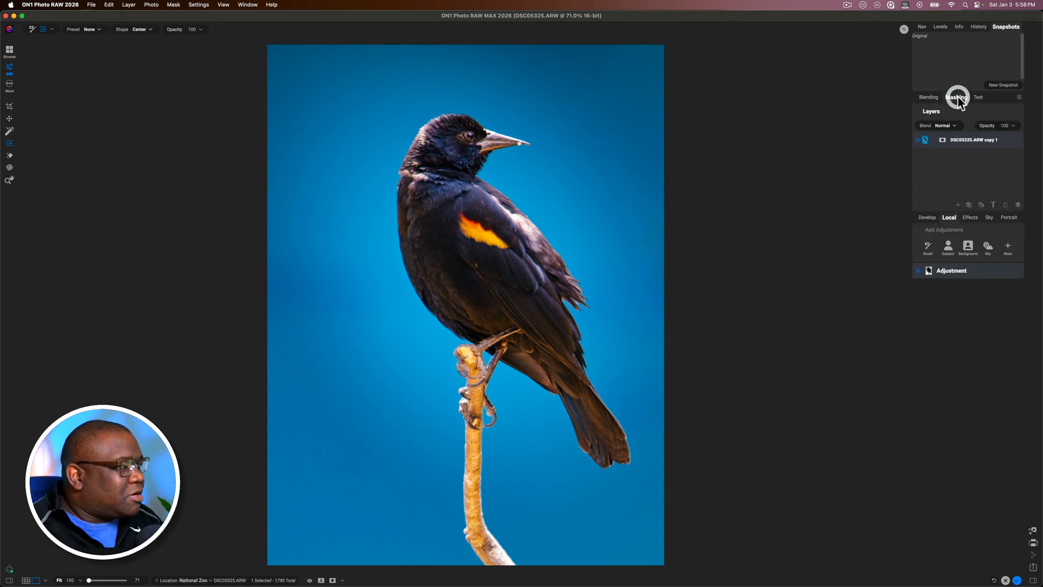
# Add a Gradient local adjustment with exposure about -0.6 and place it, slightly tilted, across the photo below the bird's feet
pyautogui.click(1007, 246)
pyautogui.moveTo(1011, 328)
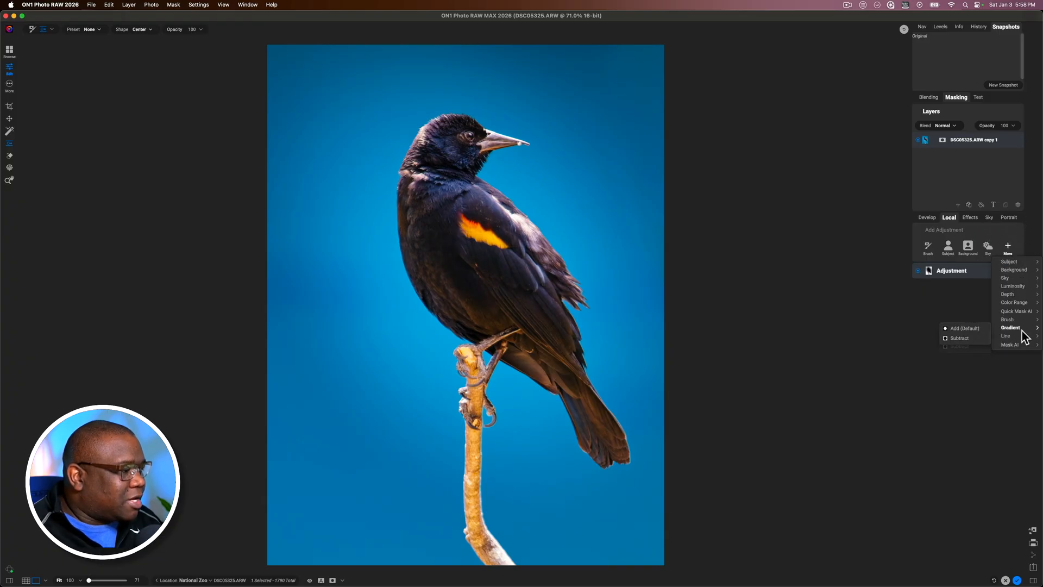
pyautogui.click(965, 328)
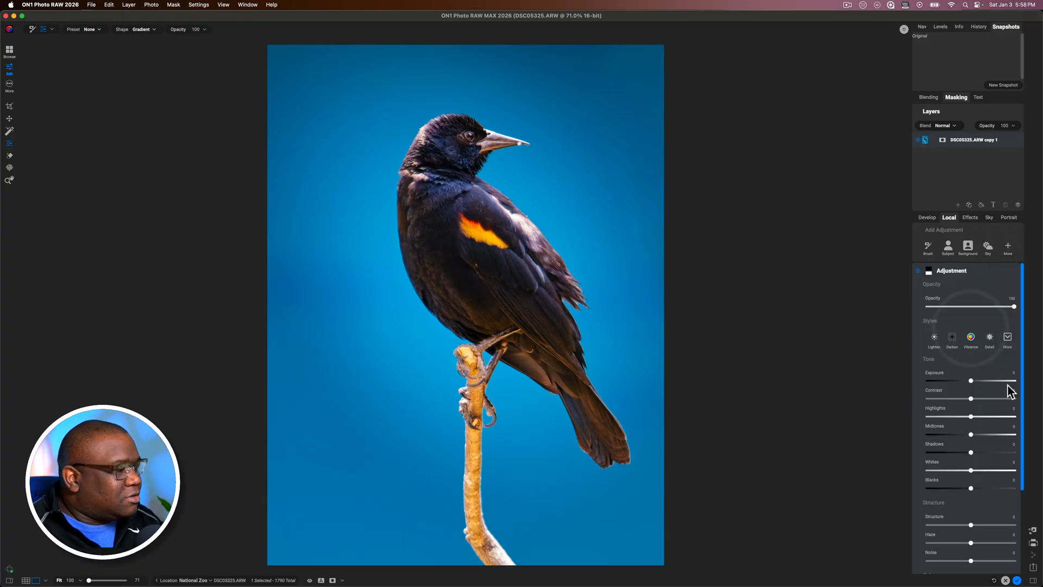
pyautogui.moveTo(972, 380); pyautogui.dragTo(965, 381)
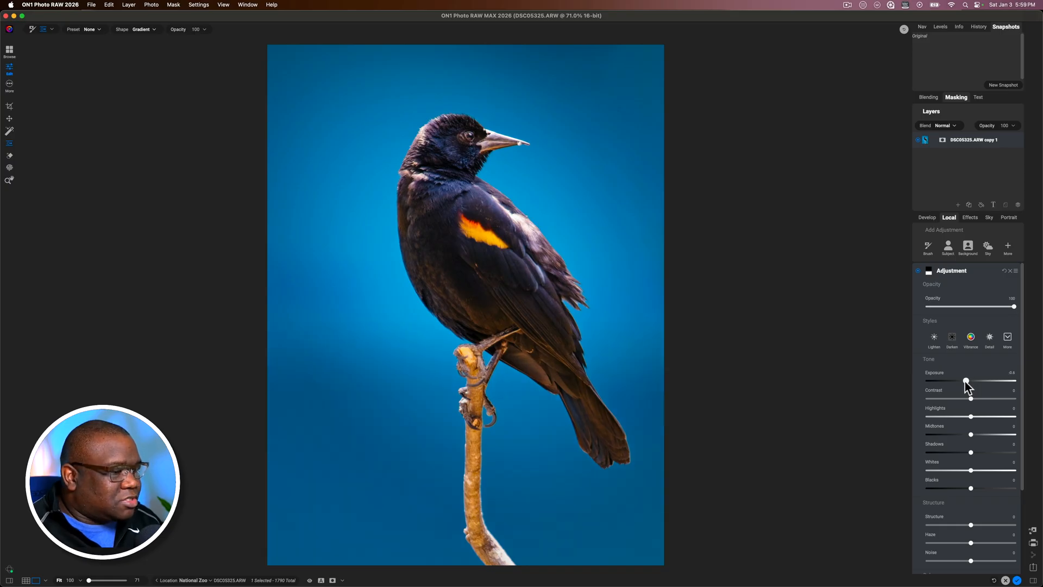
pyautogui.click(647, 367)
pyautogui.moveTo(499, 347); pyautogui.dragTo(502, 403)
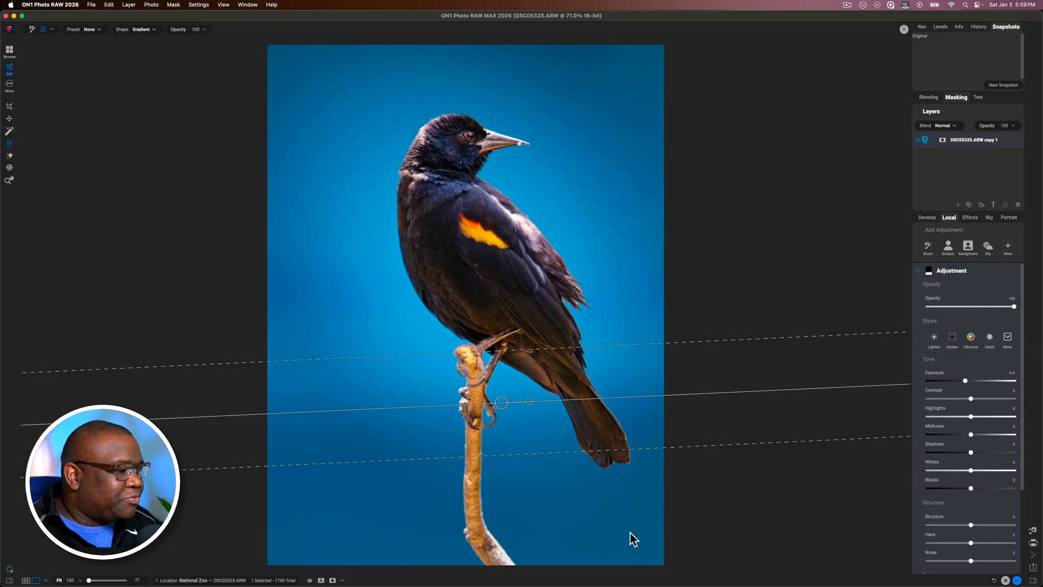
pyautogui.click(983, 270)
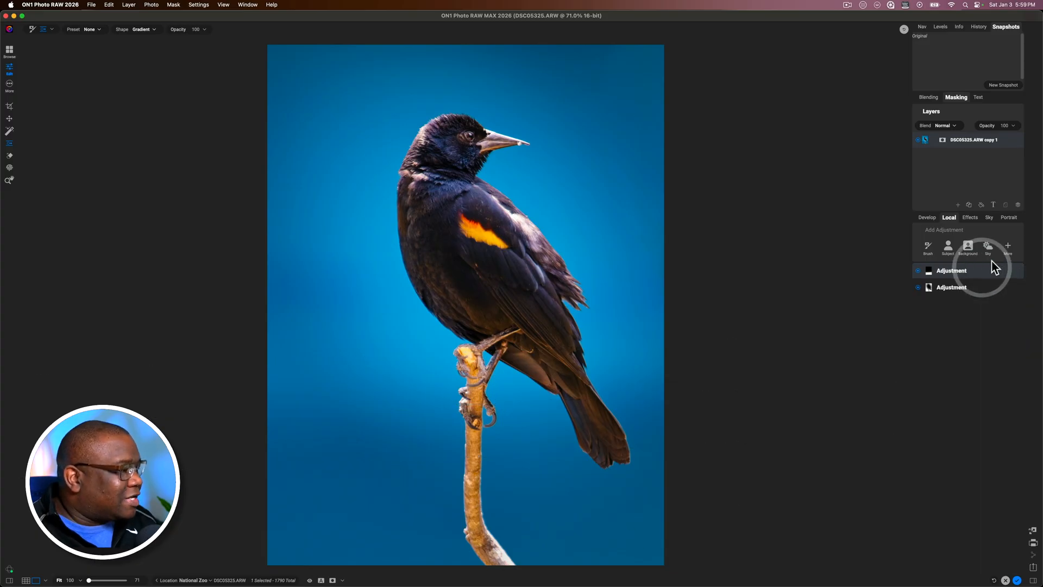
# Add a second Gradient local adjustment at the photo's bottom with exposure about -1, and compare the result with the unedited preview
pyautogui.click(1008, 247)
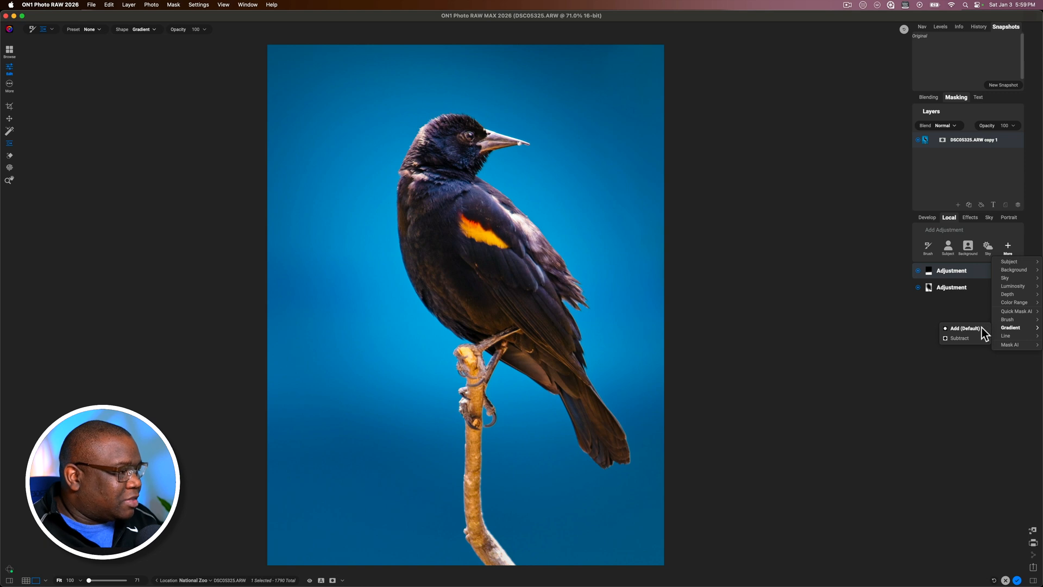
pyautogui.click(982, 328)
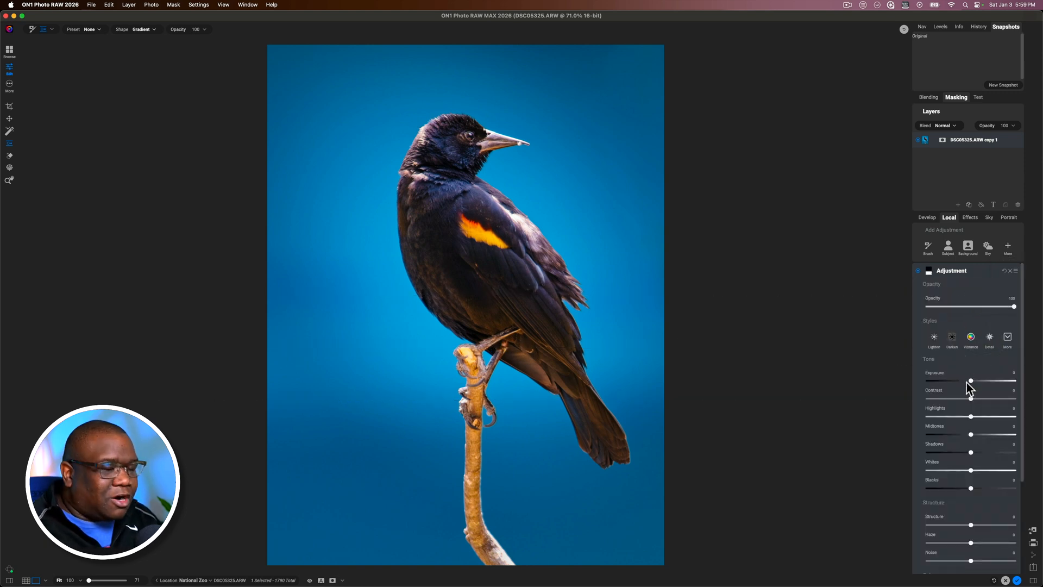
pyautogui.moveTo(973, 379); pyautogui.dragTo(963, 380)
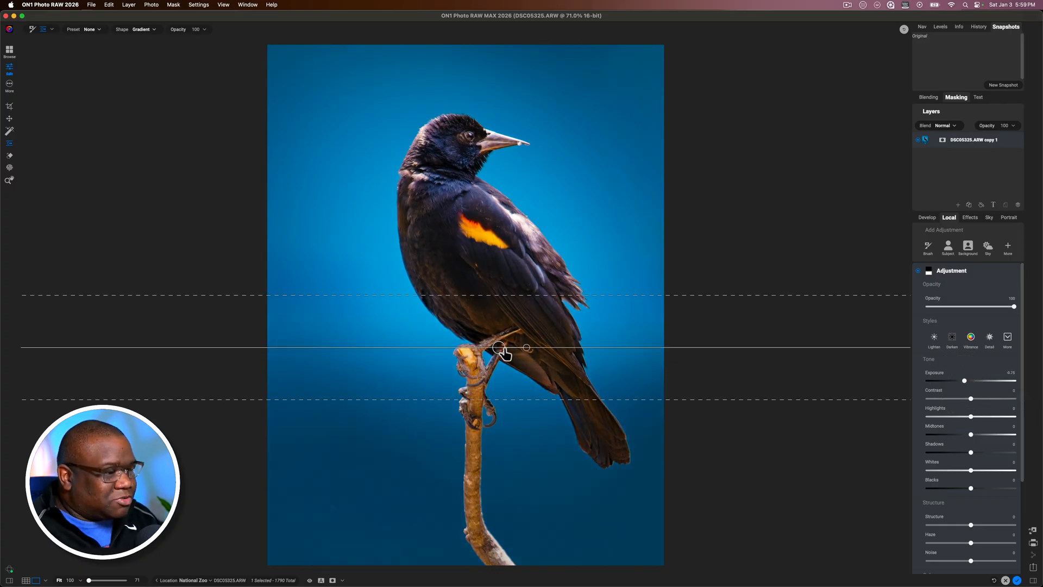
pyautogui.moveTo(500, 348); pyautogui.dragTo(489, 466)
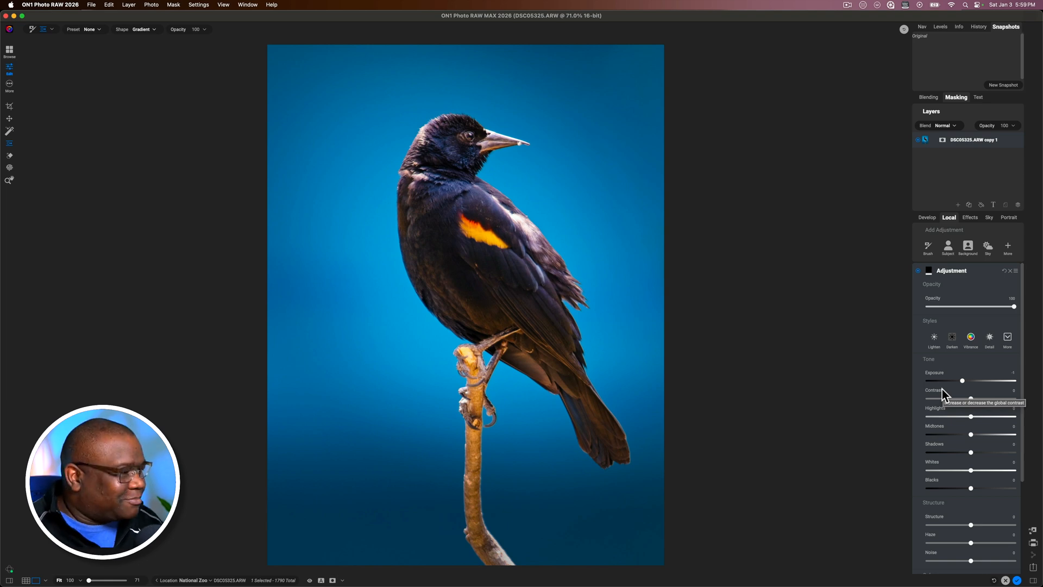
pyautogui.click(979, 271)
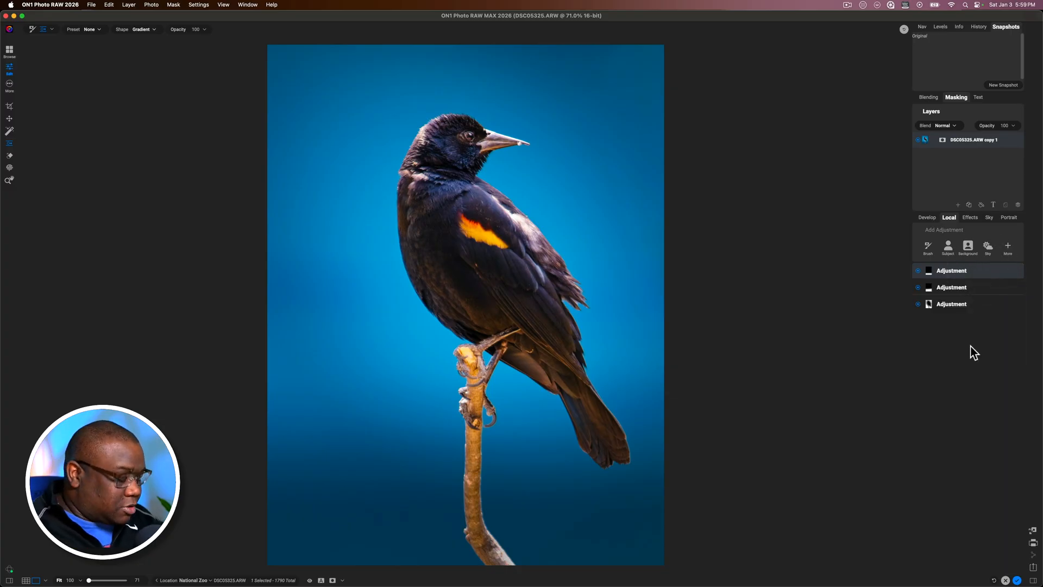
pyautogui.press('\\')
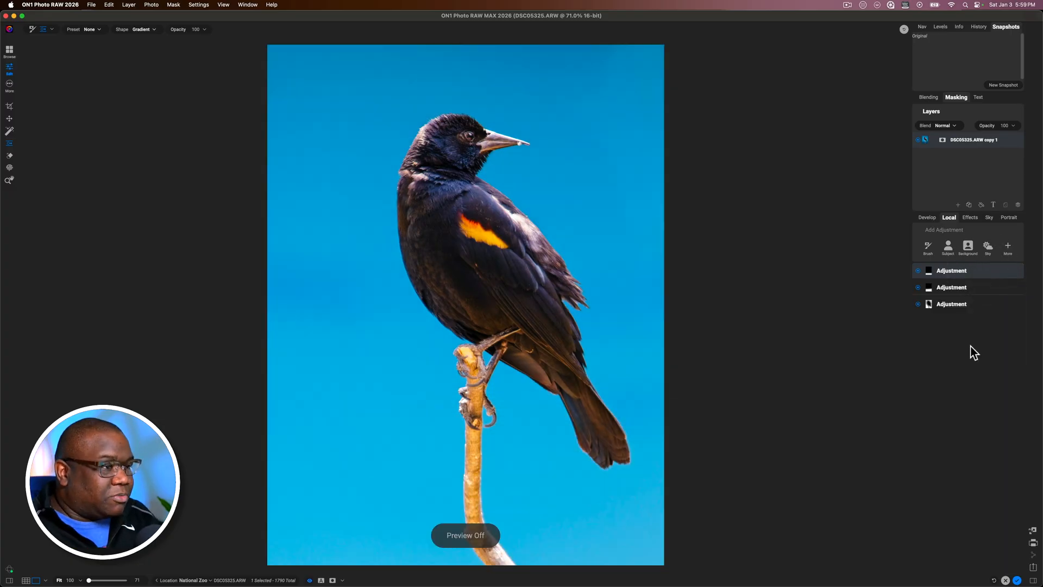
pyautogui.press('\\')
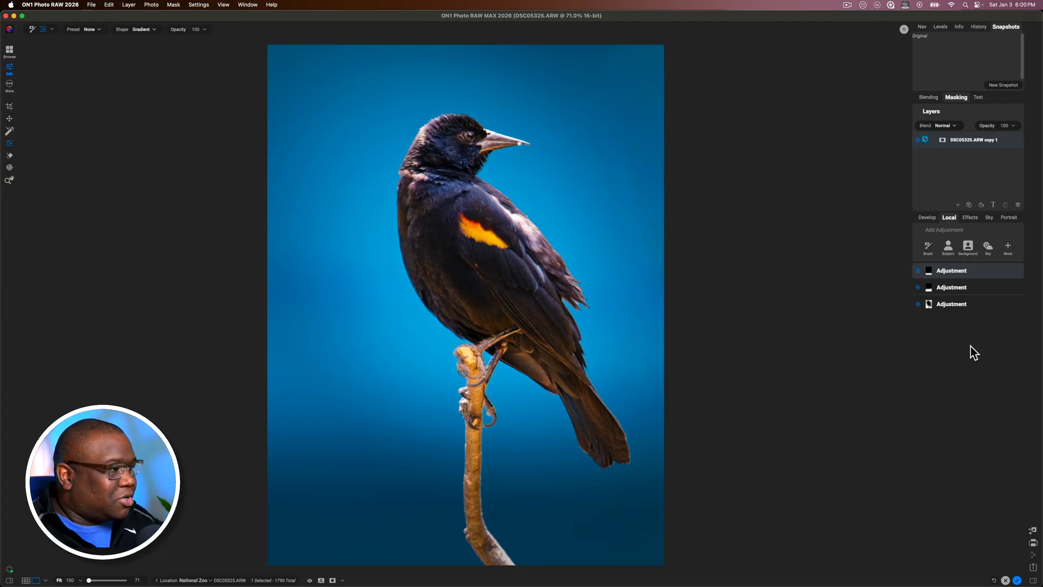
# Add a Subject local adjustment with exposure 0.3, contrast 13, structure 24 and shadows about -12
pyautogui.click(948, 248)
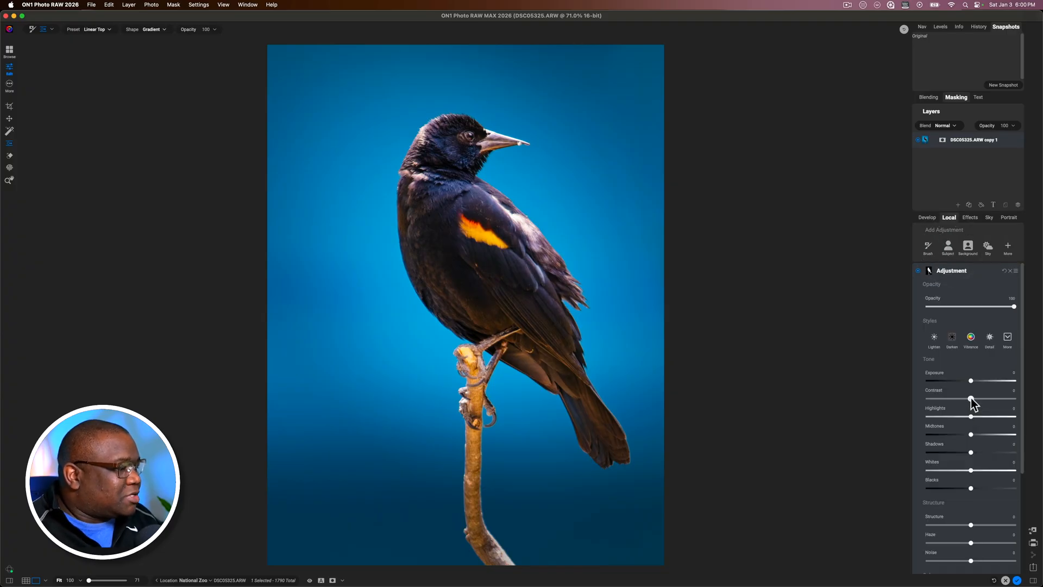
pyautogui.moveTo(970, 380); pyautogui.dragTo(973, 380)
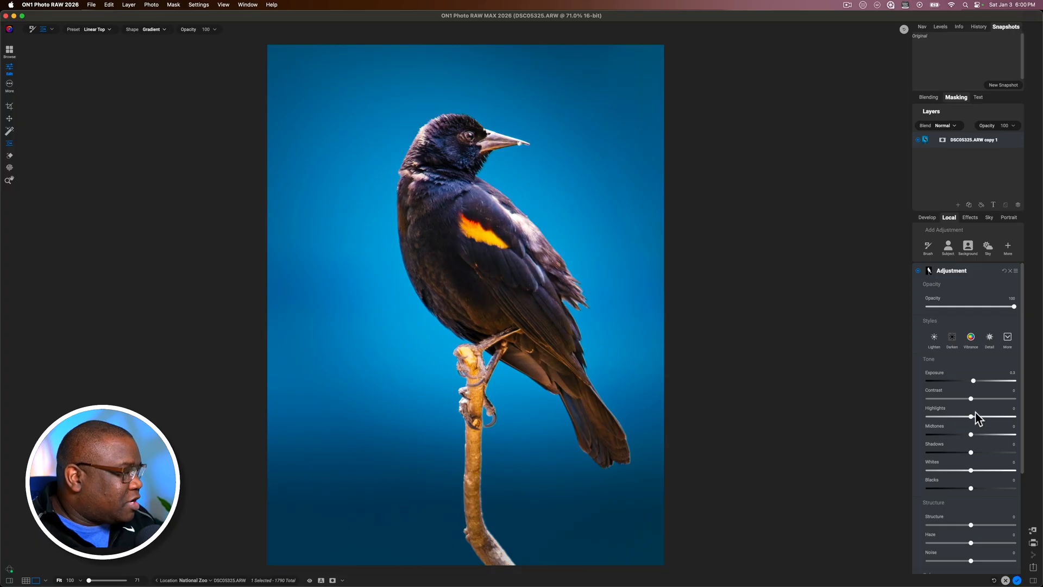
pyautogui.moveTo(971, 401); pyautogui.dragTo(982, 419)
pyautogui.moveTo(970, 525); pyautogui.dragTo(981, 527)
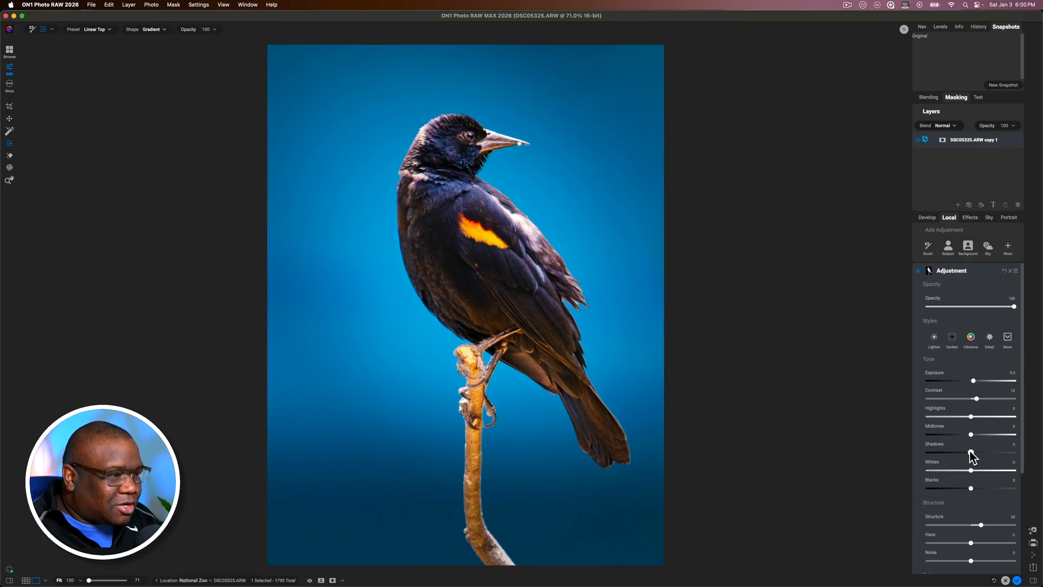
pyautogui.moveTo(970, 451); pyautogui.dragTo(975, 453)
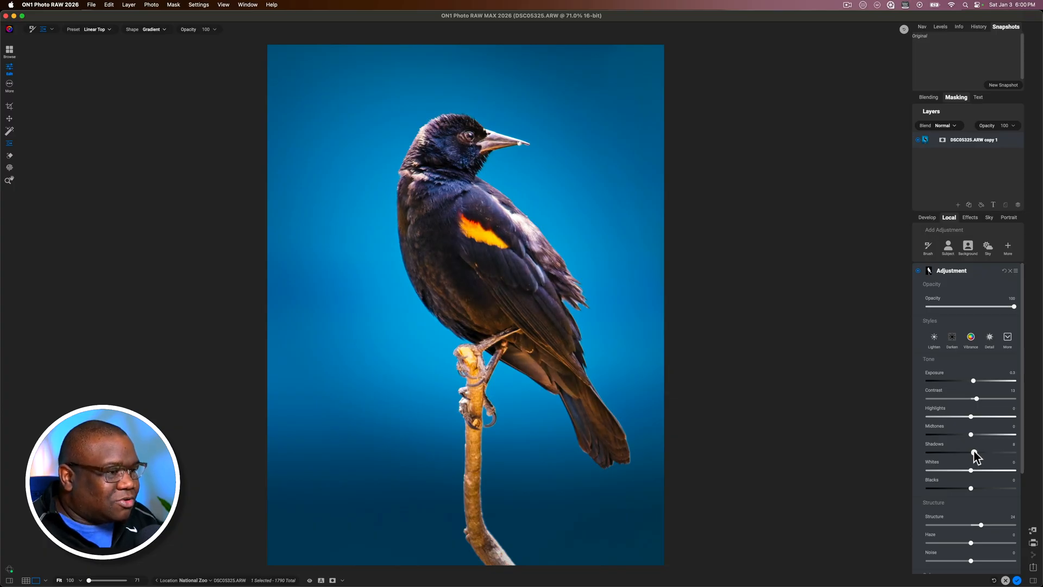
pyautogui.moveTo(974, 454); pyautogui.dragTo(967, 455)
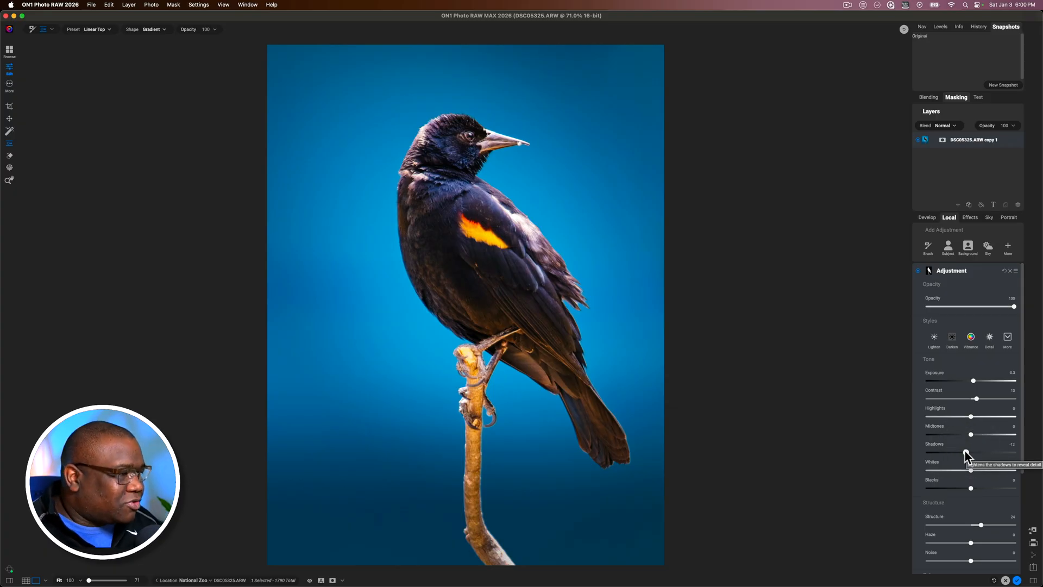
pyautogui.click(973, 271)
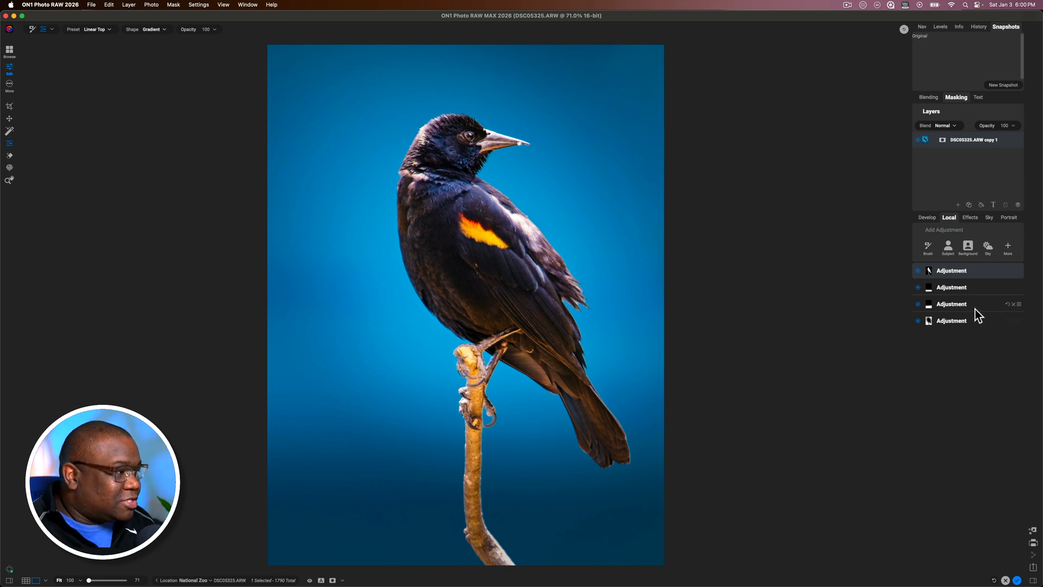
# Add a Brush local adjustment and apply the FWP - Animal Eye Brush style to it
pyautogui.click(928, 249)
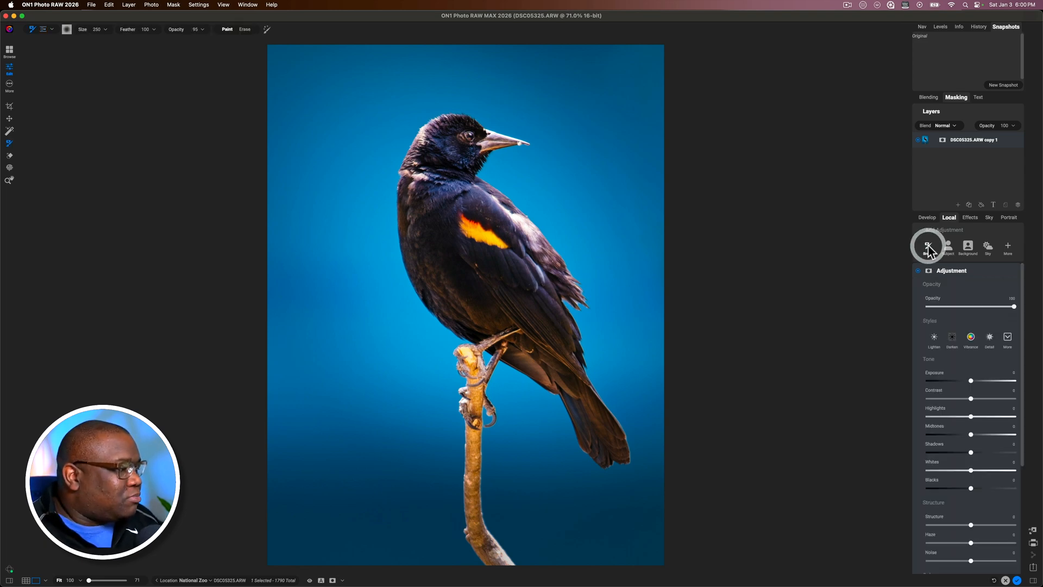
pyautogui.click(1008, 338)
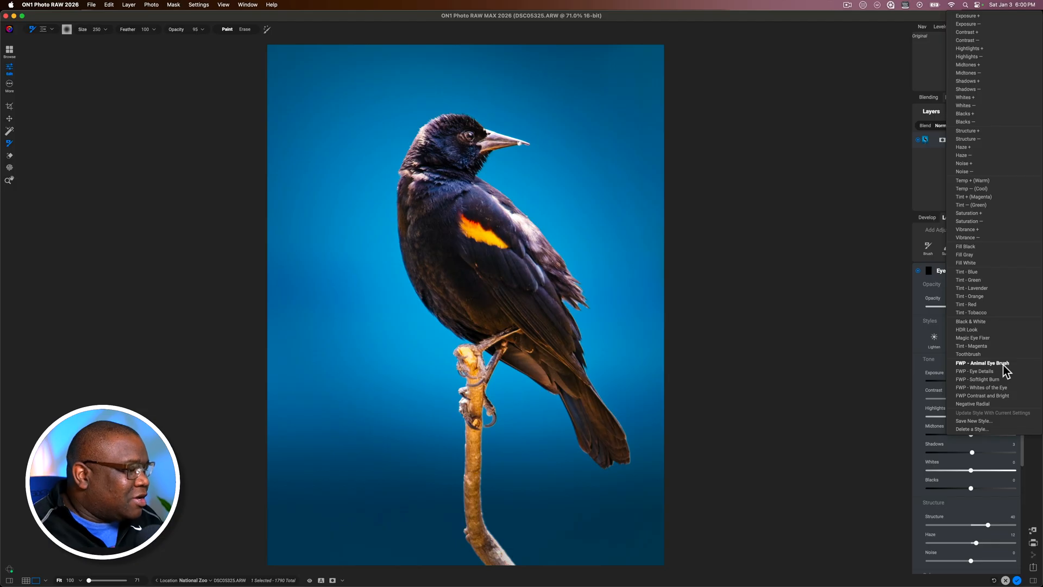
pyautogui.click(982, 363)
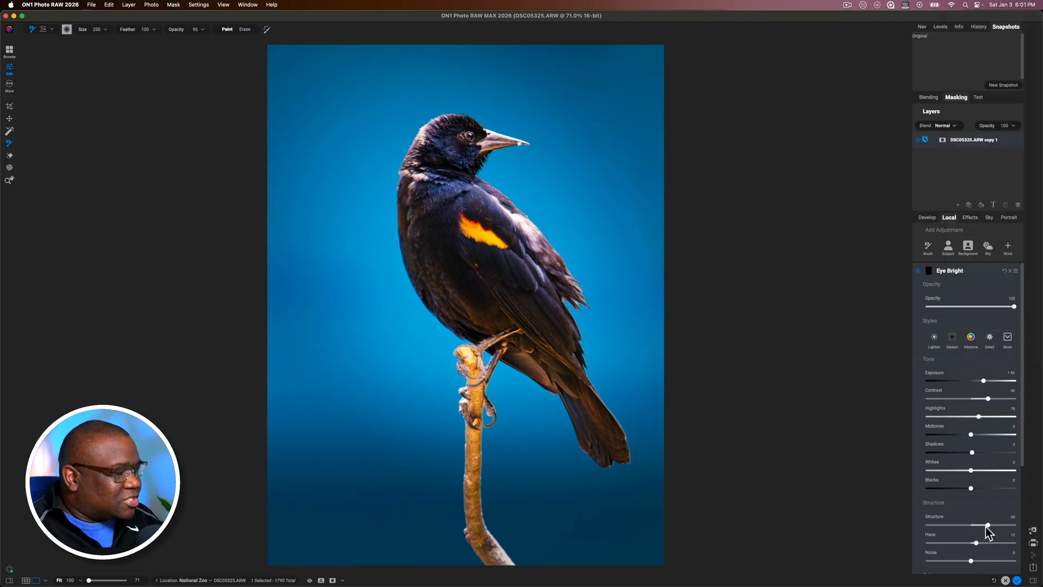
pyautogui.moveTo(1021, 358); pyautogui.dragTo(1025, 413)
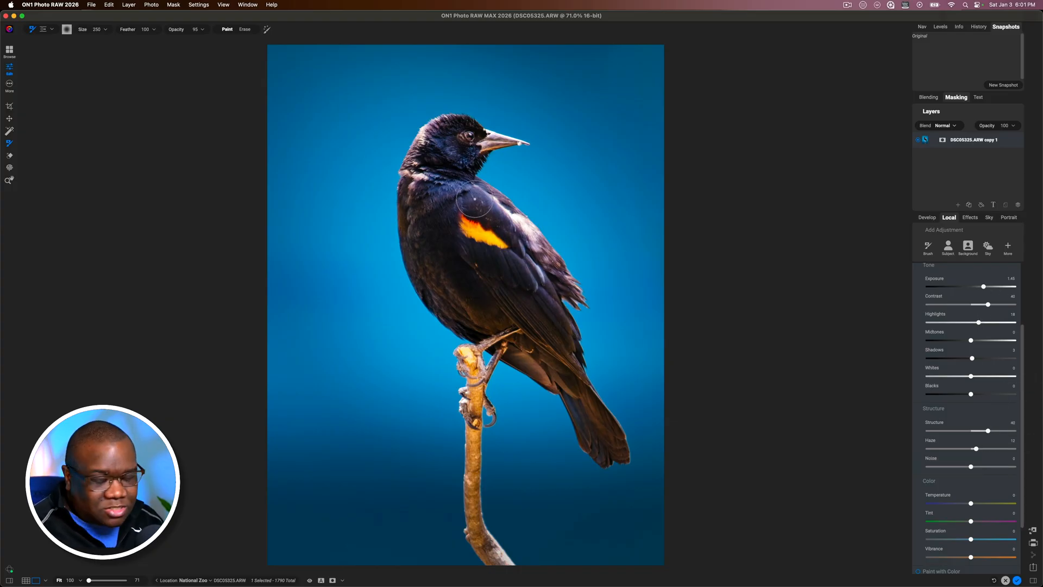
# Reduce the brush size to 50, paint the brightening over the bird's eye, and compare with the unedited preview
pyautogui.press('[')
pyautogui.press('[')
pyautogui.press('[')
pyautogui.press('[')
pyautogui.press('[')
pyautogui.press('[')
pyautogui.press('[')
pyautogui.press('[')
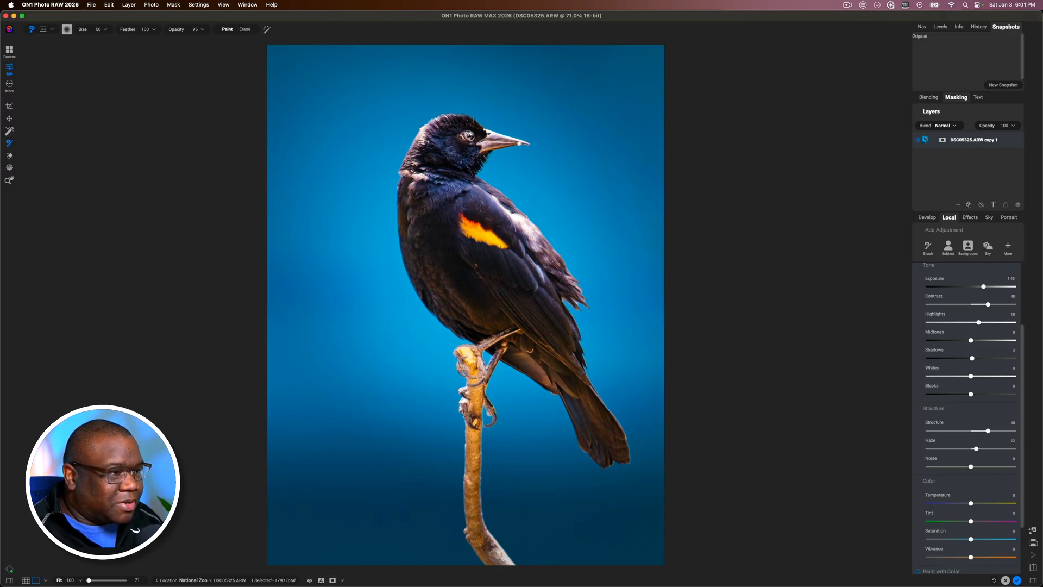
pyautogui.click(471, 138)
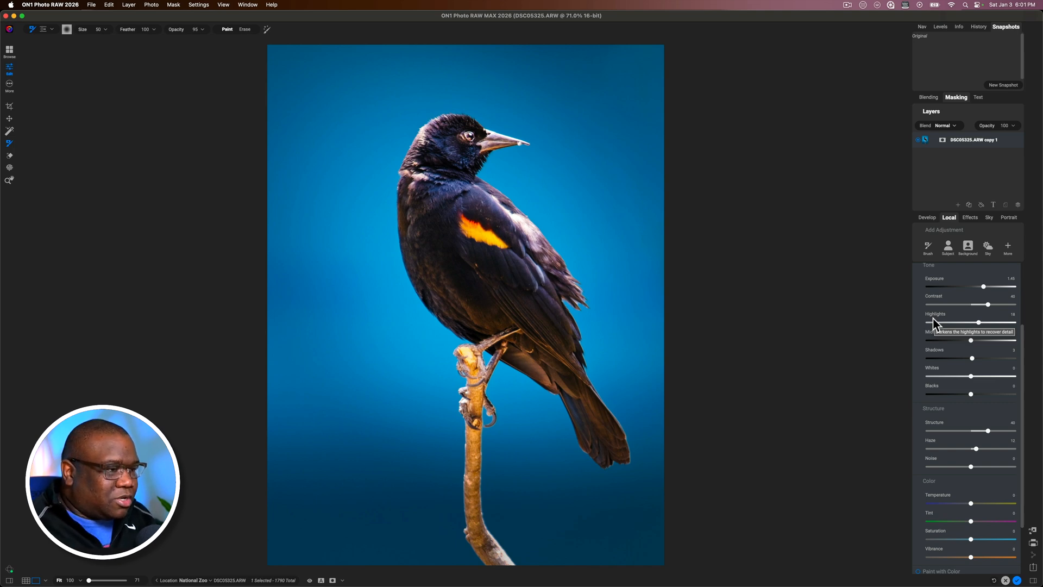
pyautogui.press('\\')
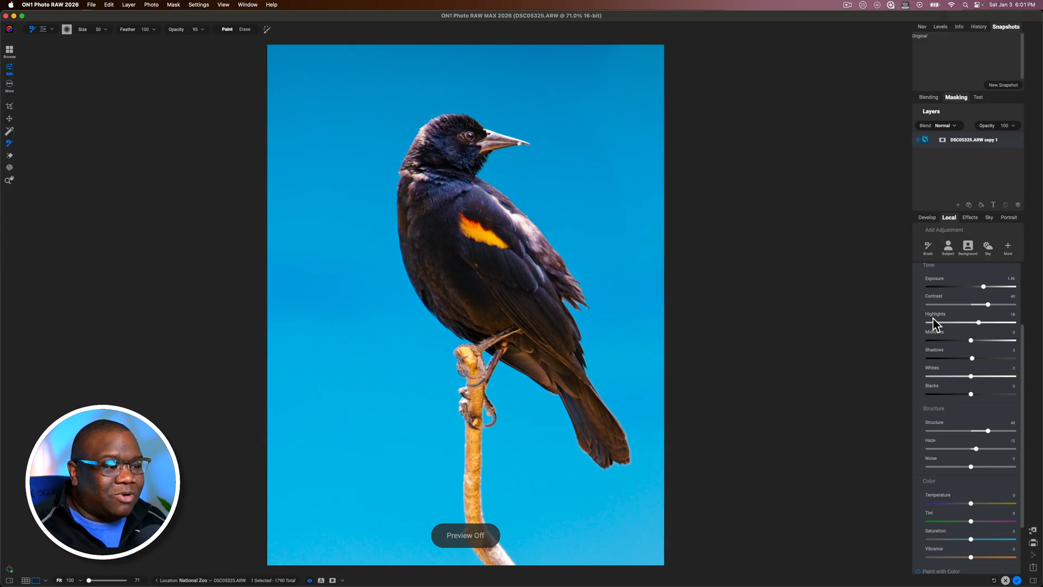
pyautogui.press('\\')
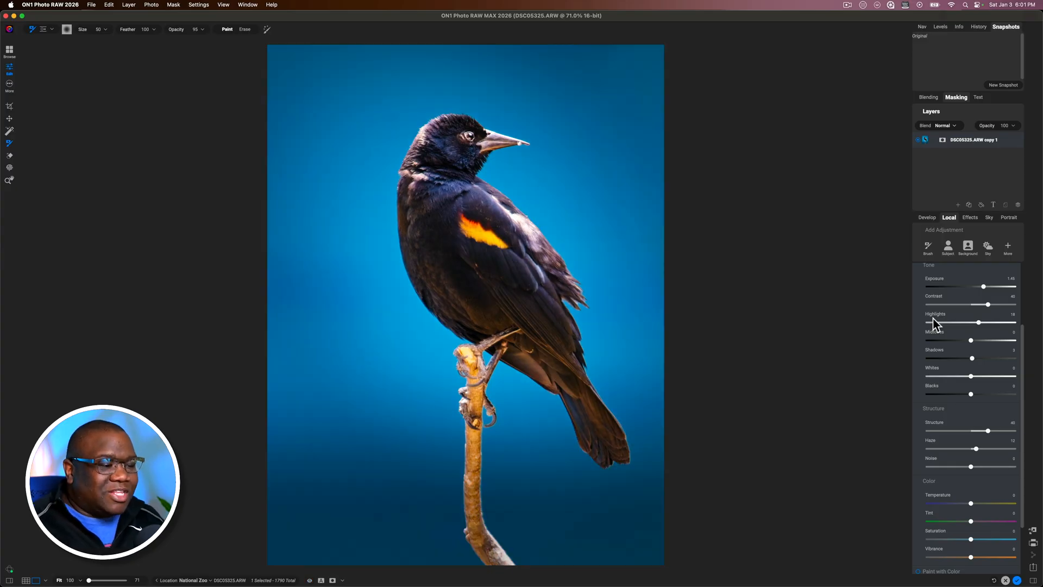